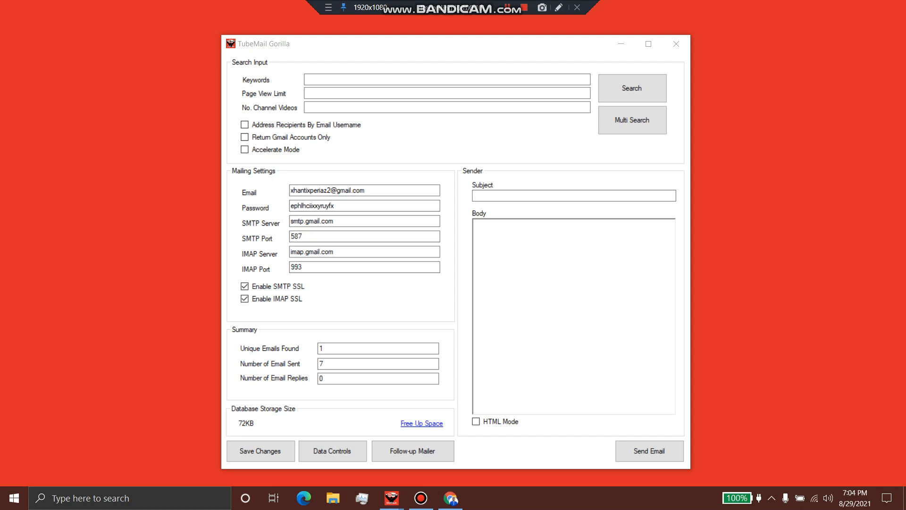
pyautogui.click(447, 79)
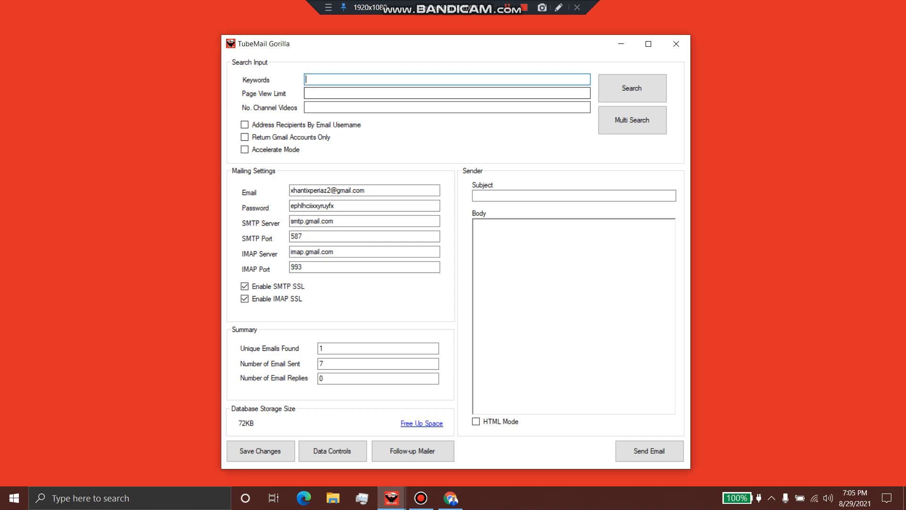
pyautogui.click(447, 93)
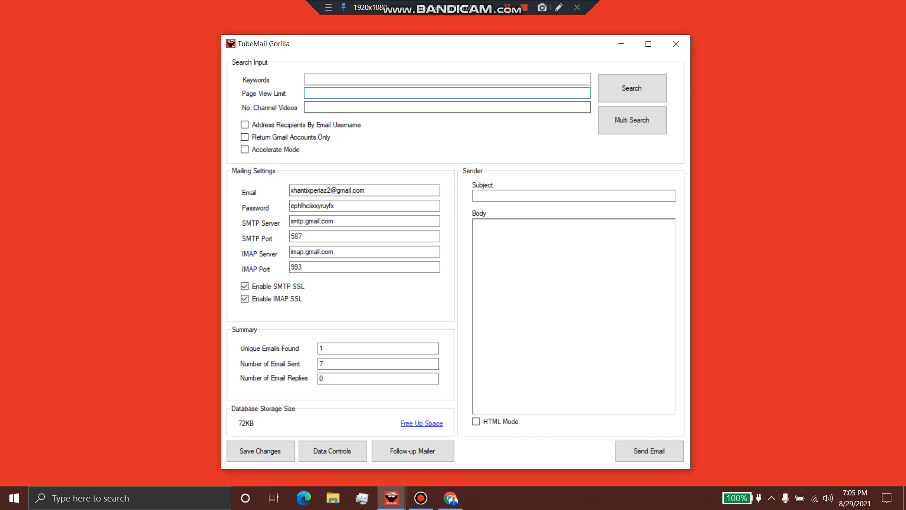
pyautogui.click(447, 107)
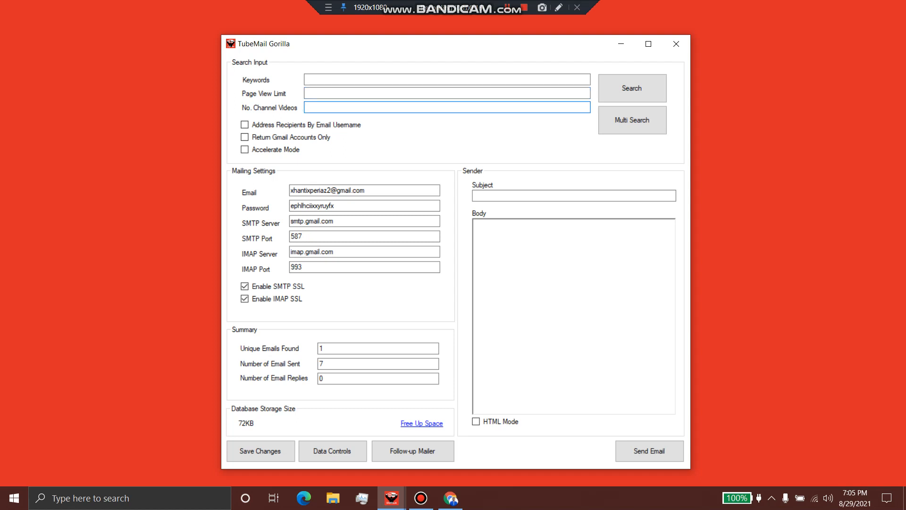
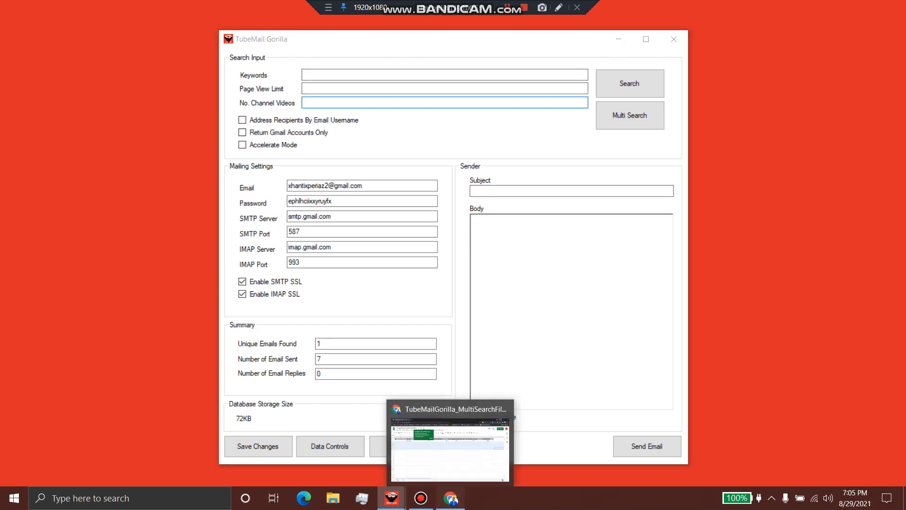
# Switch to the TubeMailGorilla_MultiSearchFile Google Sheet and select cell B4
pyautogui.click(451, 498)
pyautogui.click(162, 196)
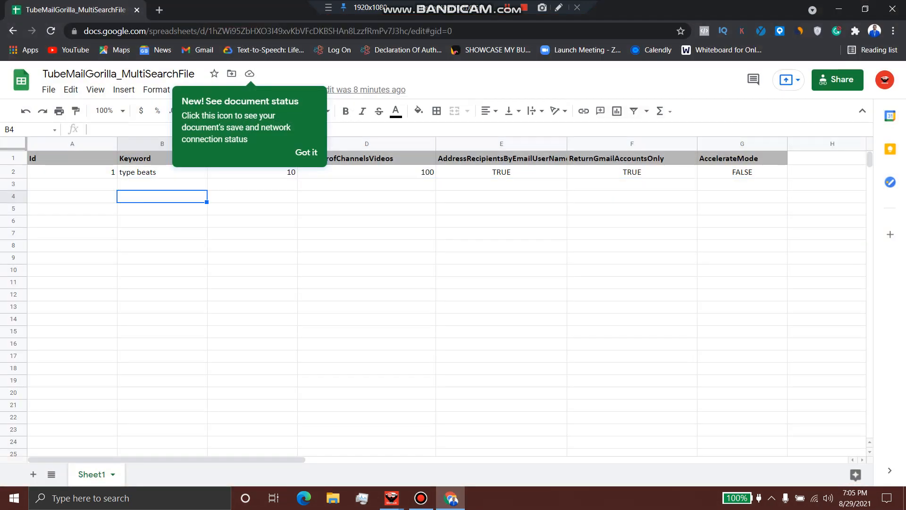
# Duplicate the first data row A2:G2 into row 3
pyautogui.click(306, 152)
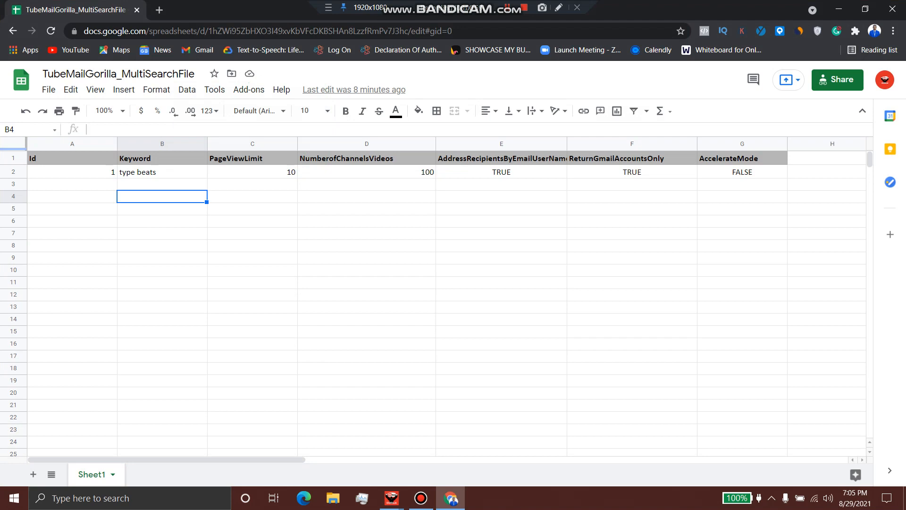
pyautogui.moveTo(73, 172)
pyautogui.mouseDown()
pyautogui.moveTo(743, 173)
pyautogui.moveTo(72, 172)
pyautogui.mouseUp()
pyautogui.click(501, 221)
pyautogui.click(73, 184)
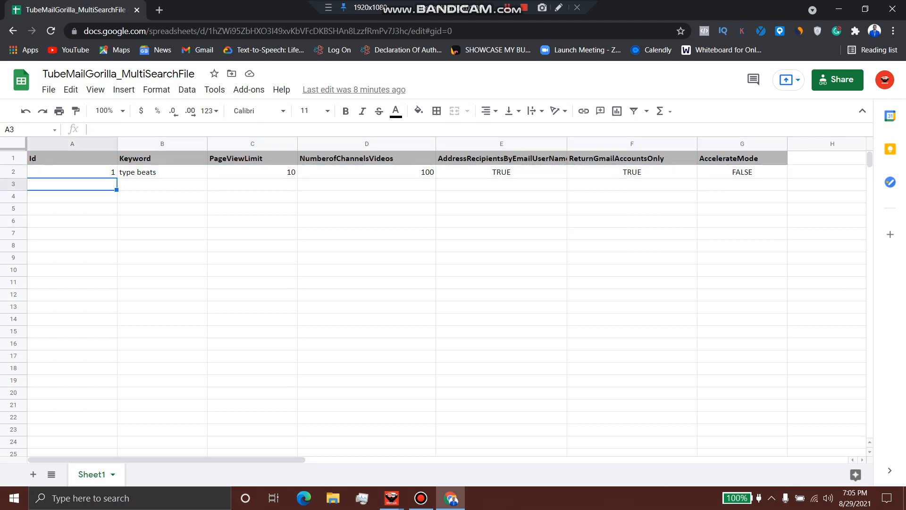
pyautogui.moveTo(742, 171); pyautogui.dragTo(72, 172)
pyautogui.hotkey('ctrl', 'c')
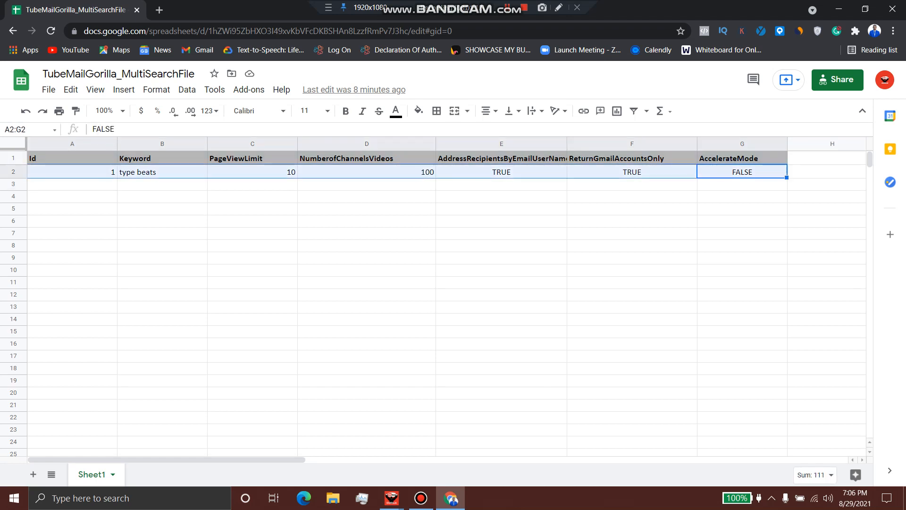
pyautogui.click(72, 184)
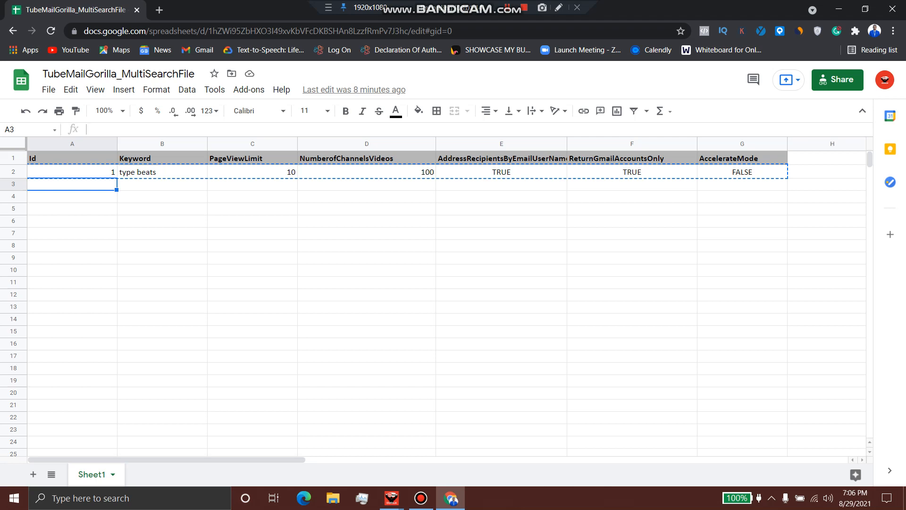
pyautogui.hotkey('ctrl', 'v')
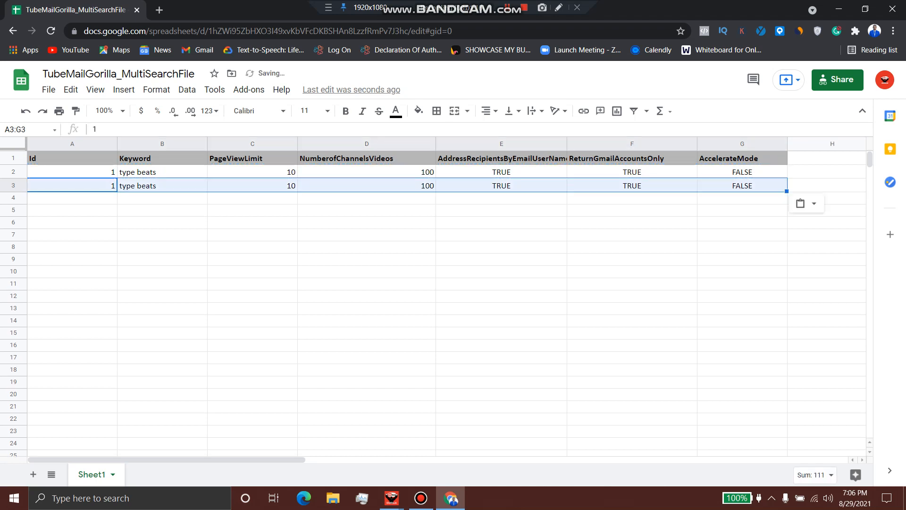
# Change row 3's Id to 2 and its keyword to 'how to makes beats'
pyautogui.doubleClick(73, 185)
pyautogui.hotkey('ctrl', 'a')
pyautogui.write('2')
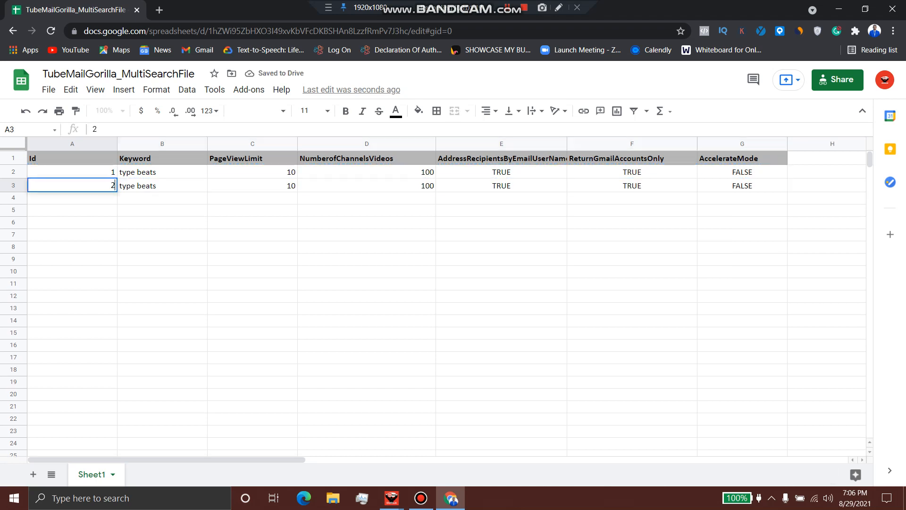
pyautogui.doubleClick(162, 185)
pyautogui.hotkey('ctrl', 'a')
pyautogui.write('how to makes b')
pyautogui.press('BackSpace')
pyautogui.write('beats')
pyautogui.press('Tab')
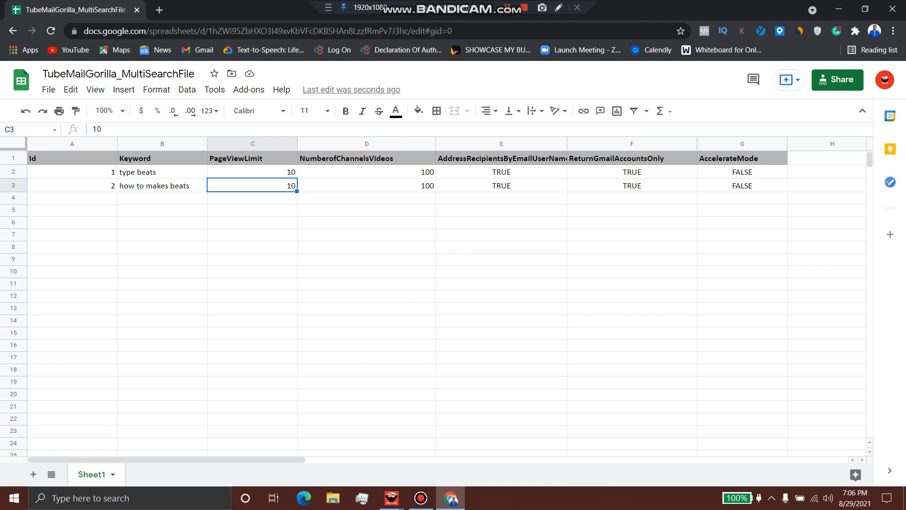
# Copy row 3's data A3:G3 and paste it into row 4
pyautogui.doubleClick(274, 185)
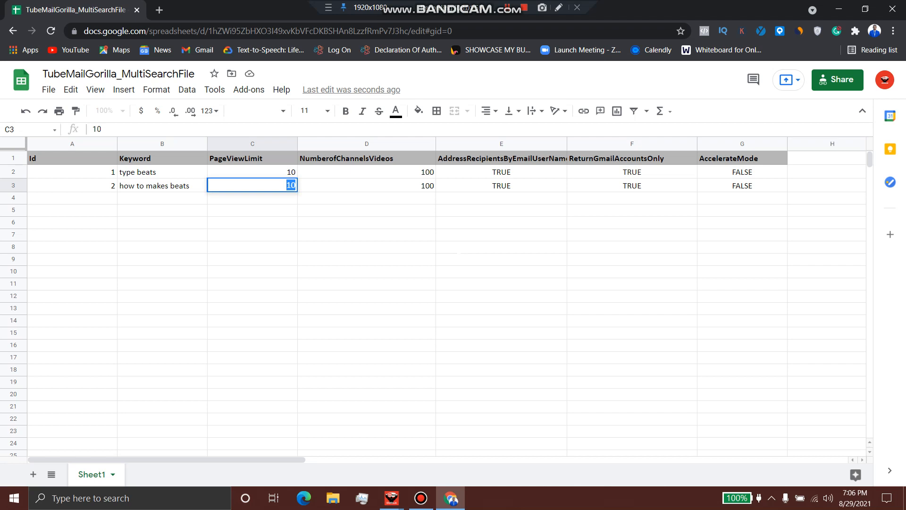
pyautogui.click(367, 185)
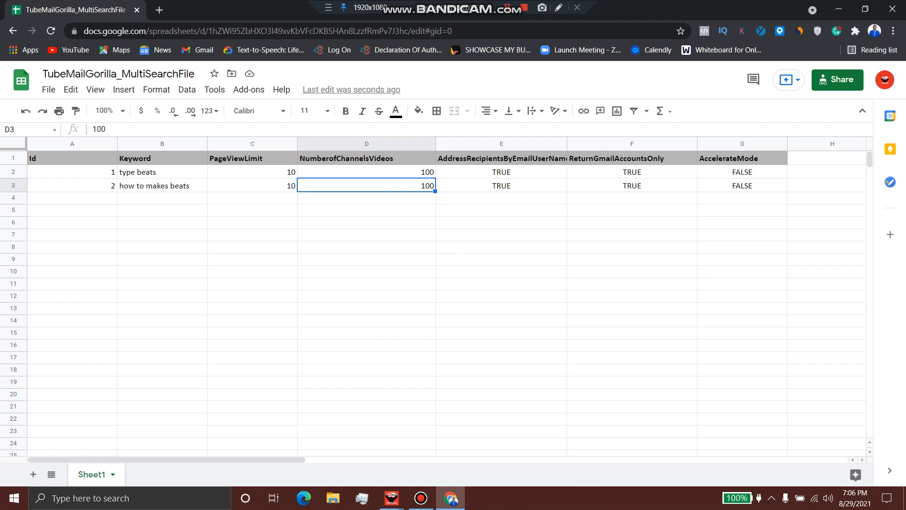
pyautogui.hotkey('ctrl', 'Right')
pyautogui.hotkey('shift', 'Left')
pyautogui.hotkey('shift', 'Left')
pyautogui.hotkey('shift', 'Left')
pyautogui.hotkey('shift', 'Left')
pyautogui.hotkey('shift', 'Left')
pyautogui.hotkey('shift', 'Left')
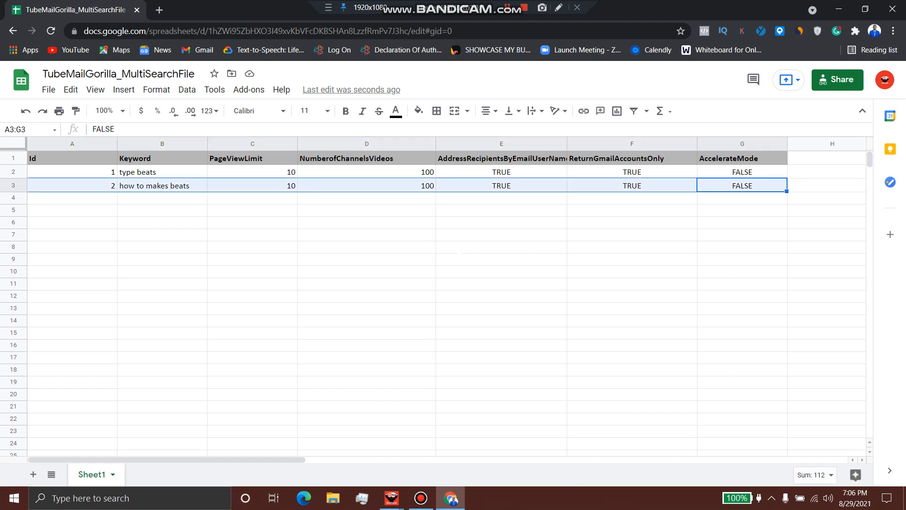
pyautogui.click(72, 199)
pyautogui.moveTo(71, 186); pyautogui.dragTo(755, 186)
pyautogui.hotkey('ctrl', 'c')
pyautogui.click(71, 198)
pyautogui.hotkey('ctrl', 'v')
# Set row 4's keyword to 'fl studio' and its Id to 3
pyautogui.tripleClick(161, 198)
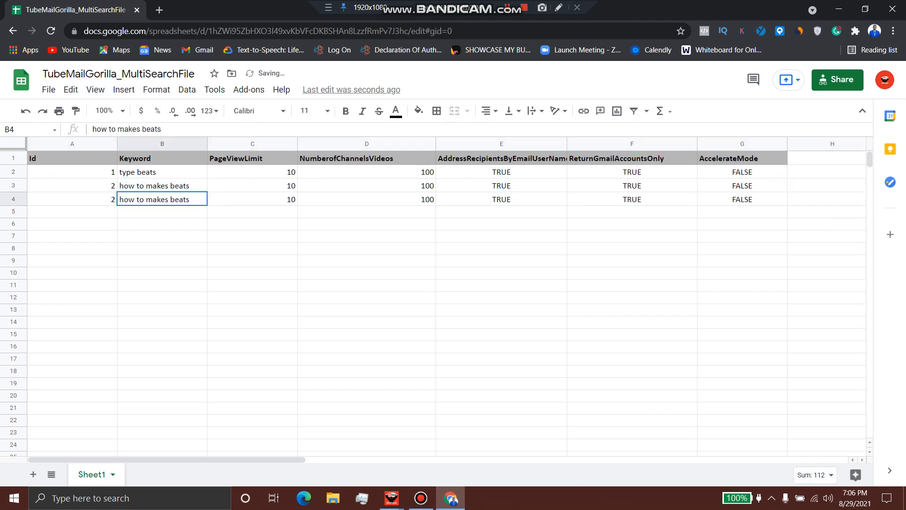
pyautogui.write('fl s')
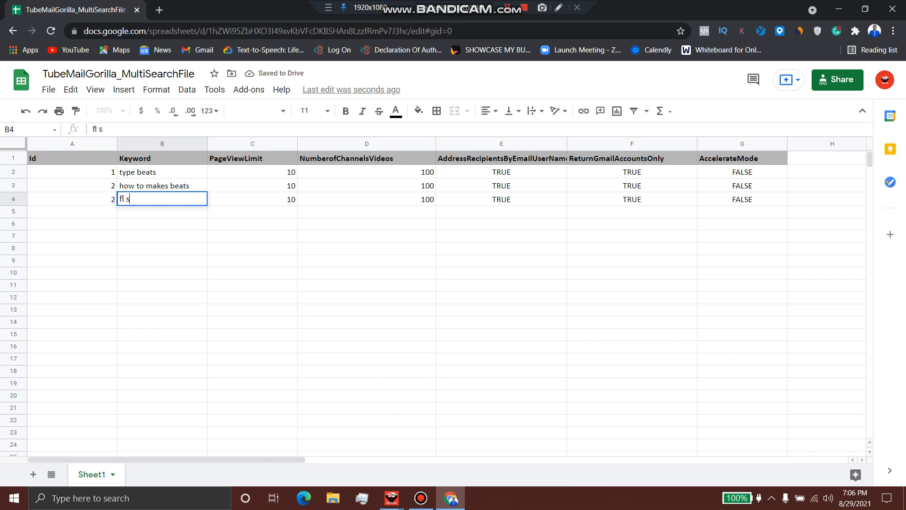
pyautogui.write('tudio')
pyautogui.click(72, 186)
pyautogui.tripleClick(72, 199)
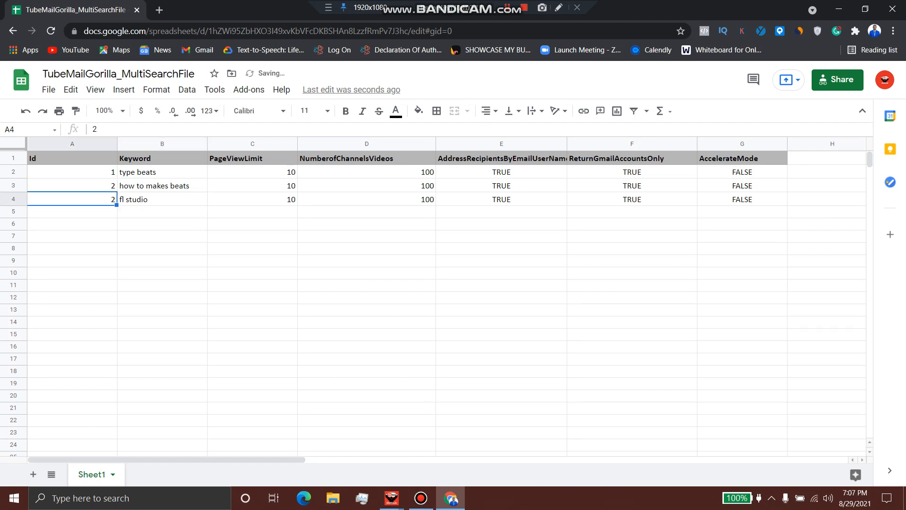
pyautogui.write('3')
pyautogui.click(162, 212)
pyautogui.moveTo(71, 172)
pyautogui.mouseDown()
pyautogui.moveTo(71, 199)
pyautogui.moveTo(72, 186)
pyautogui.mouseUp()
pyautogui.moveTo(72, 171); pyautogui.dragTo(71, 199)
pyautogui.click(72, 171)
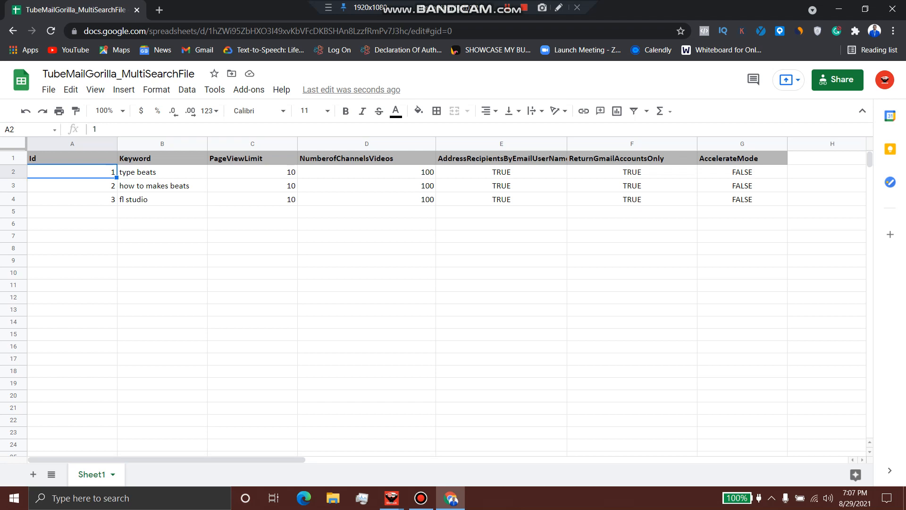
# Set the PageViewLimit to 5 in C3 and 2 in C4
pyautogui.doubleClick(252, 199)
pyautogui.doubleClick(291, 199)
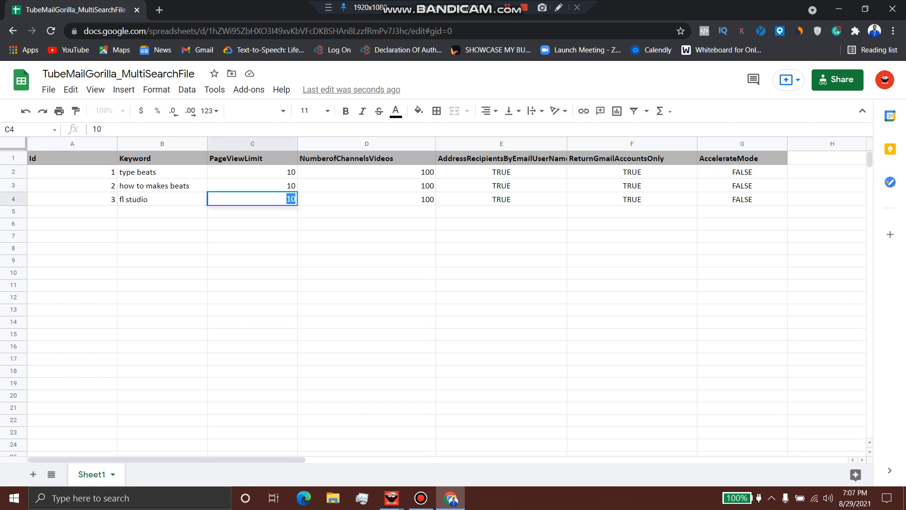
pyautogui.click(291, 172)
pyautogui.doubleClick(291, 173)
pyautogui.click(291, 186)
pyautogui.doubleClick(291, 185)
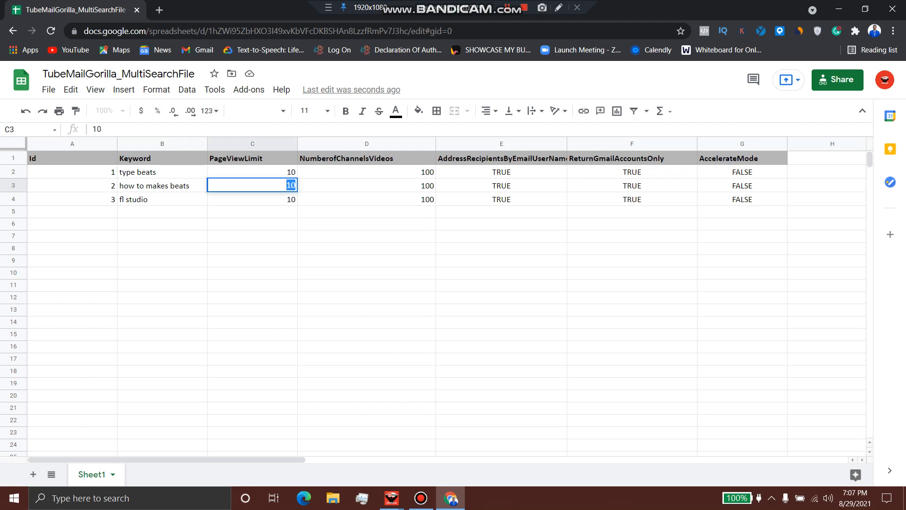
pyautogui.write('5')
pyautogui.doubleClick(291, 199)
pyautogui.write('2')
pyautogui.click(252, 237)
# Set the fl studio row's NumberofChannelsVideos to 10
pyautogui.doubleClick(428, 199)
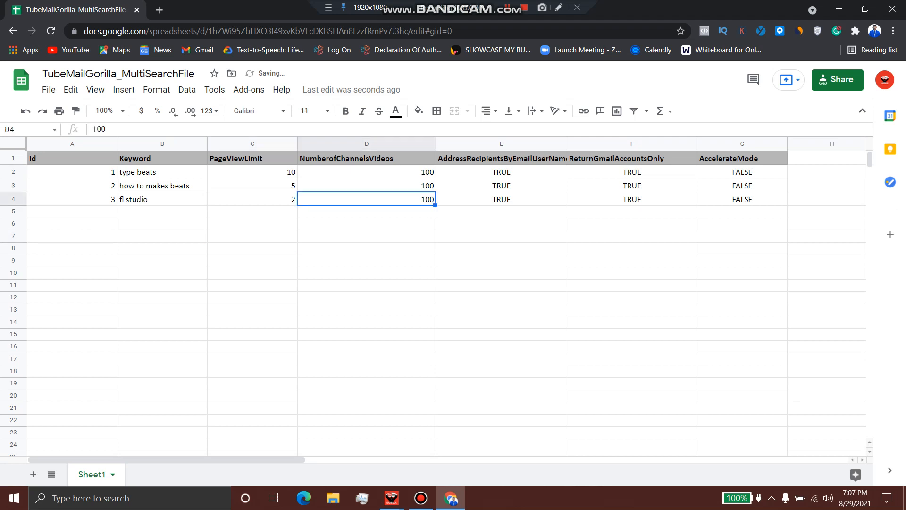
pyautogui.doubleClick(427, 171)
pyautogui.doubleClick(428, 172)
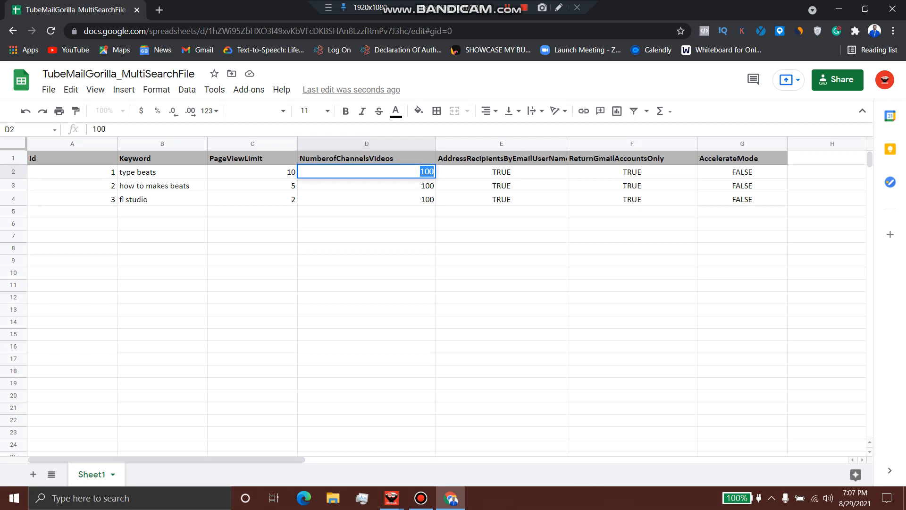
pyautogui.click(162, 172)
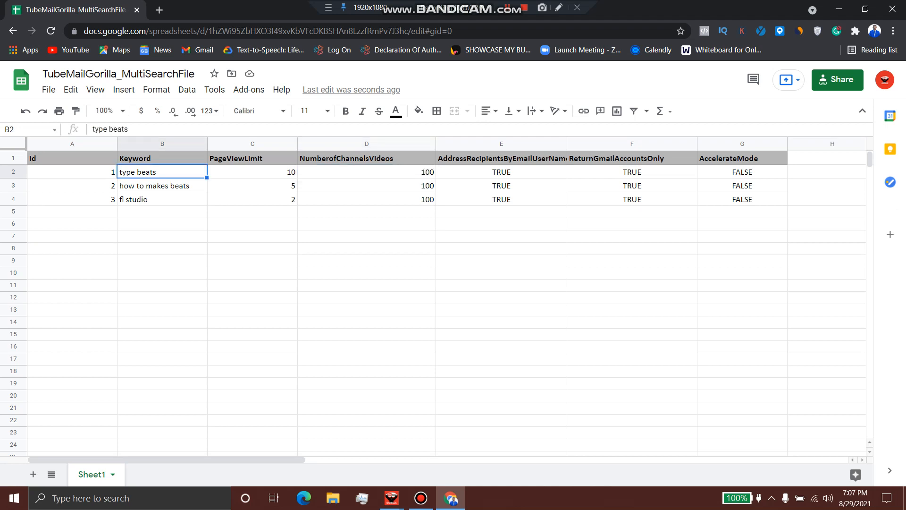
pyautogui.doubleClick(427, 172)
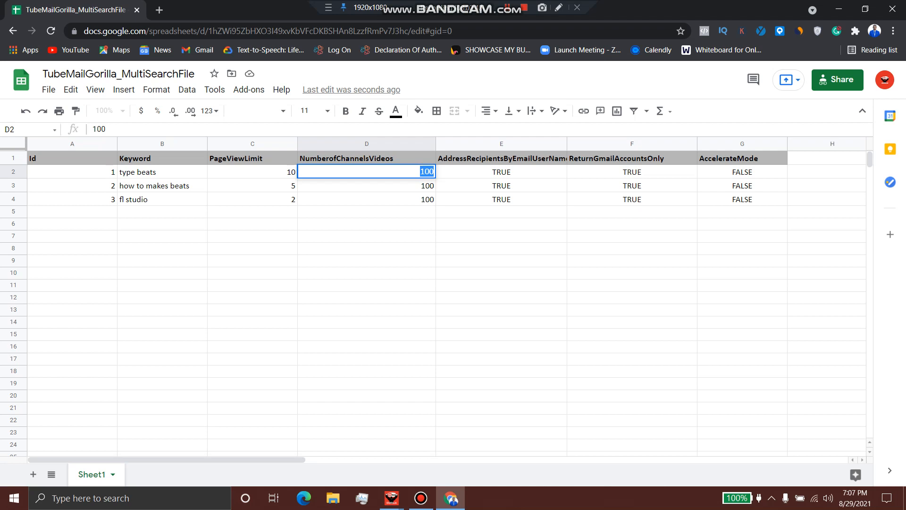
pyautogui.click(162, 172)
pyautogui.doubleClick(426, 172)
pyautogui.press('Return')
pyautogui.press('Return')
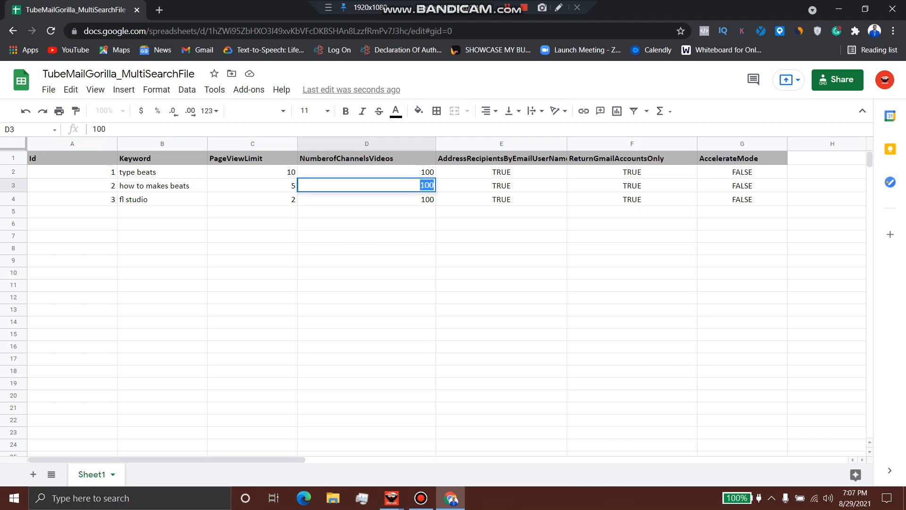
pyautogui.press('Return')
pyautogui.press('Return')
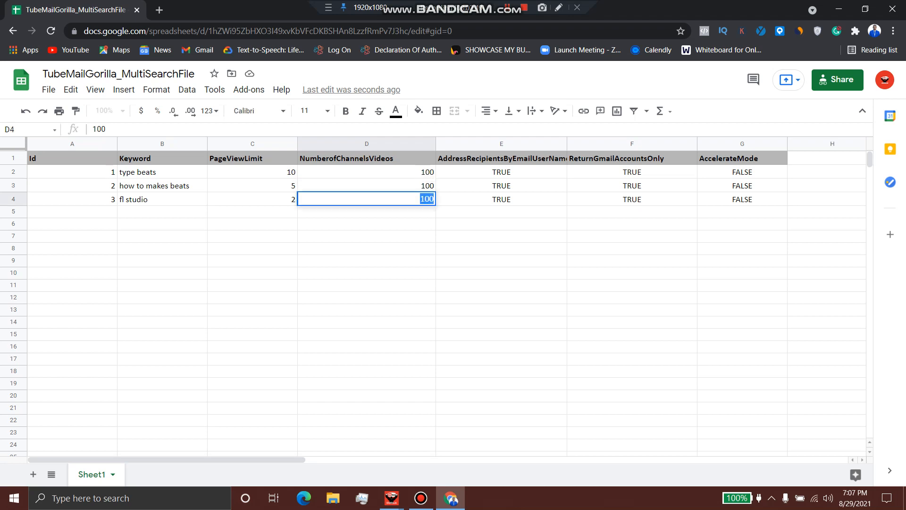
pyautogui.write('10')
pyautogui.click(501, 224)
# Check the E2:E4 TRUE values and bring TubeMail Gorilla to the front
pyautogui.click(501, 199)
pyautogui.moveTo(502, 172); pyautogui.dragTo(501, 199)
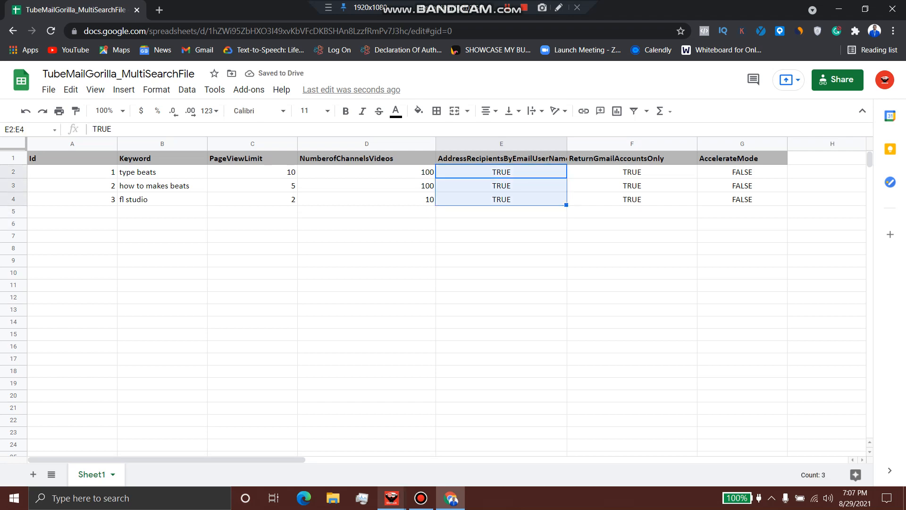
pyautogui.click(742, 159)
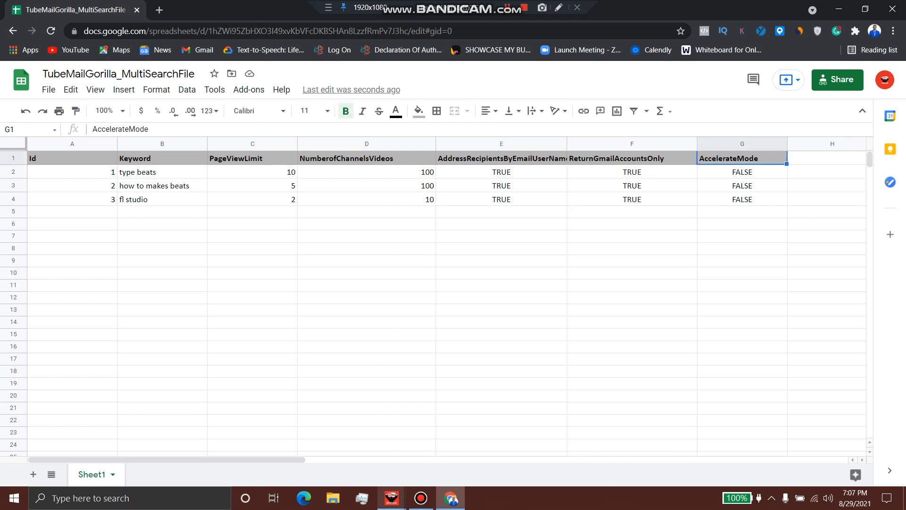
pyautogui.click(391, 498)
pyautogui.click(455, 445)
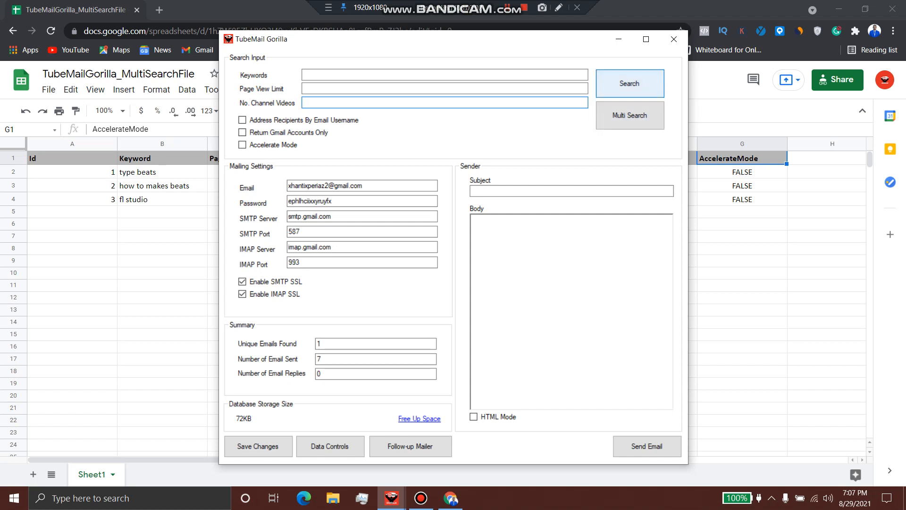
# Minimize TubeMail Gorilla and change cell E2 to FALSE
pyautogui.click(618, 39)
pyautogui.click(501, 172)
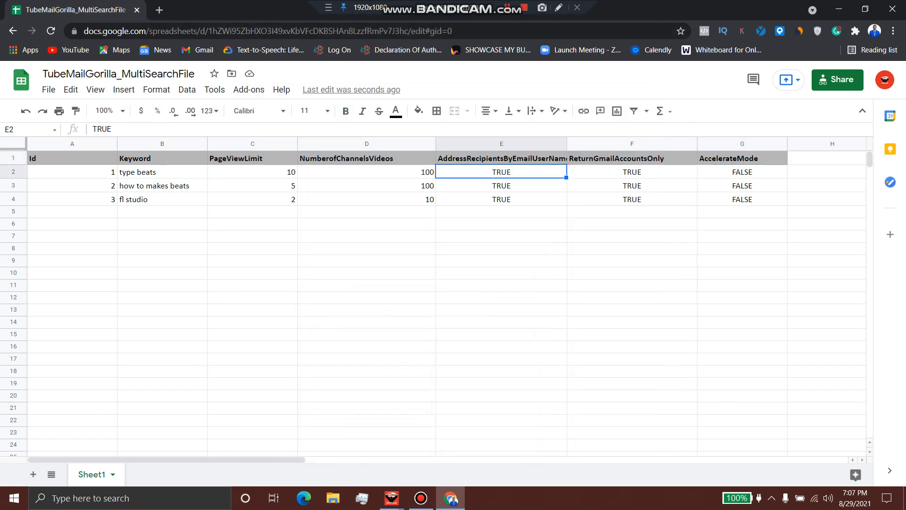
pyautogui.tripleClick(502, 172)
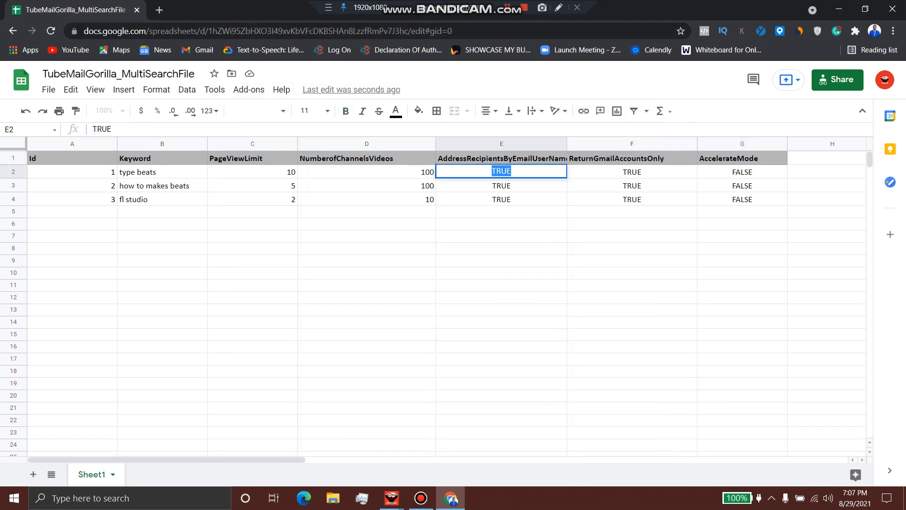
pyautogui.write('False')
pyautogui.press('Return')
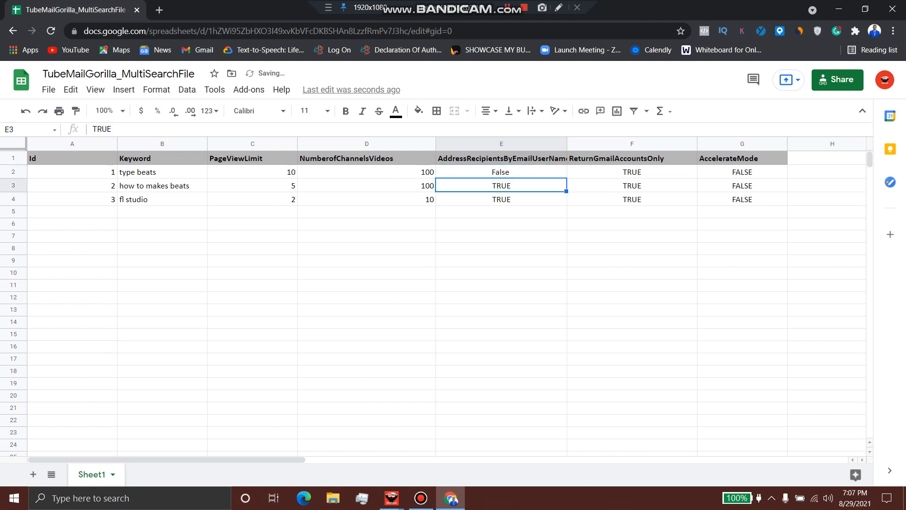
pyautogui.doubleClick(502, 185)
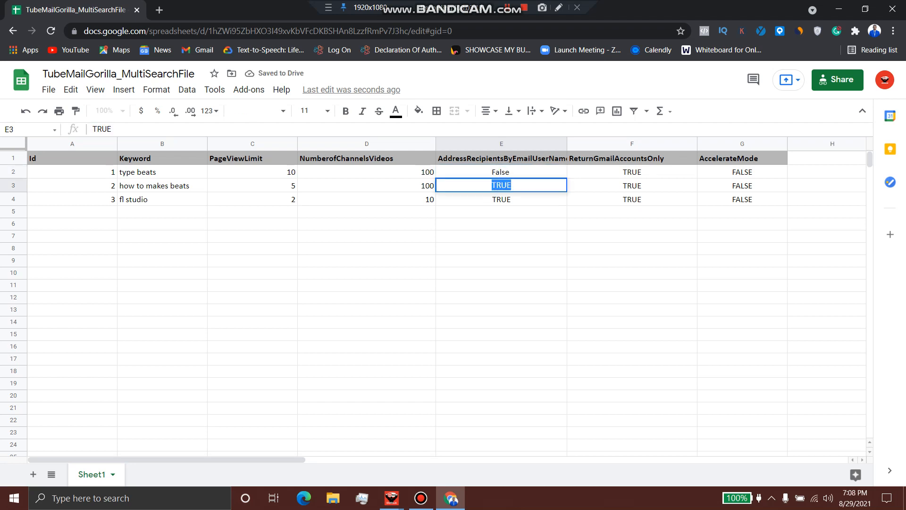
pyautogui.click(500, 172)
pyautogui.doubleClick(500, 172)
pyautogui.write('FALS')
pyautogui.press('BackSpace')
pyautogui.press('BackSpace')
pyautogui.write('SE')
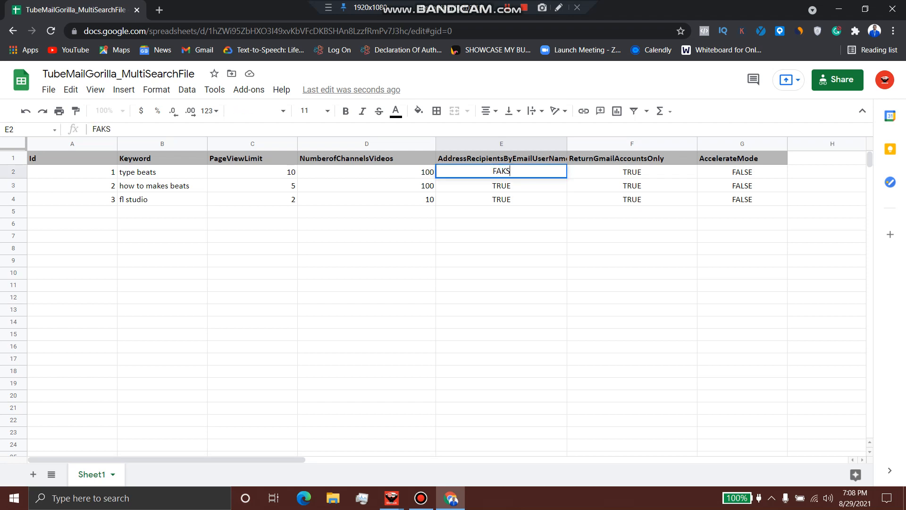
pyautogui.press('BackSpace')
pyautogui.press('BackSpace')
pyautogui.write('LSE')
pyautogui.press('Return')
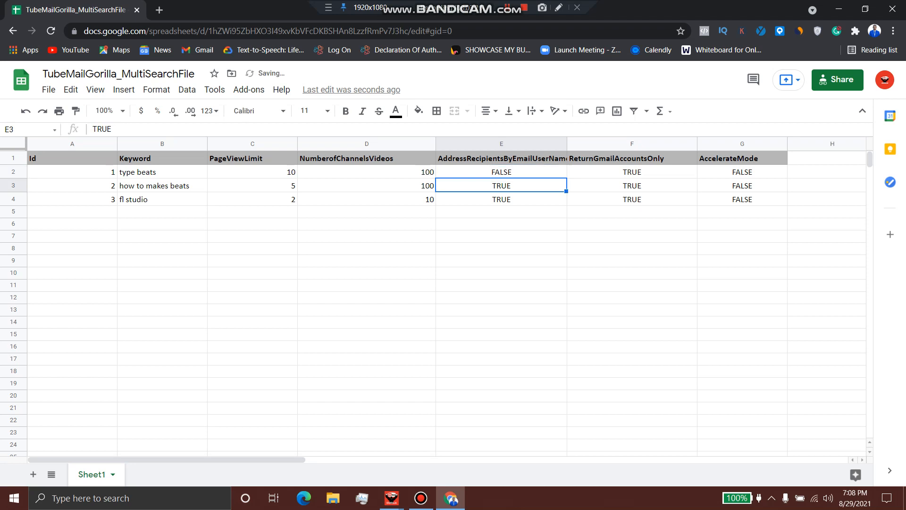
# Restore cell E2's value to TRUE
pyautogui.click(501, 172)
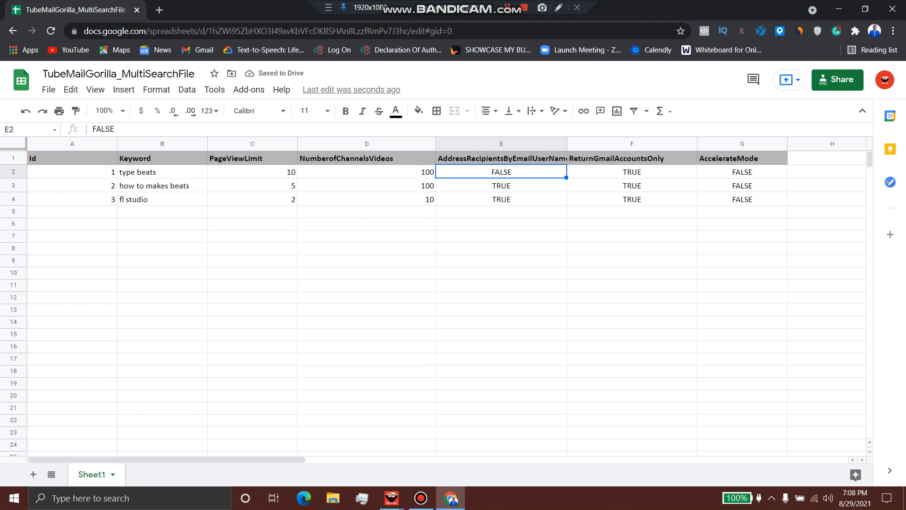
pyautogui.doubleClick(501, 172)
pyautogui.write('TRUE')
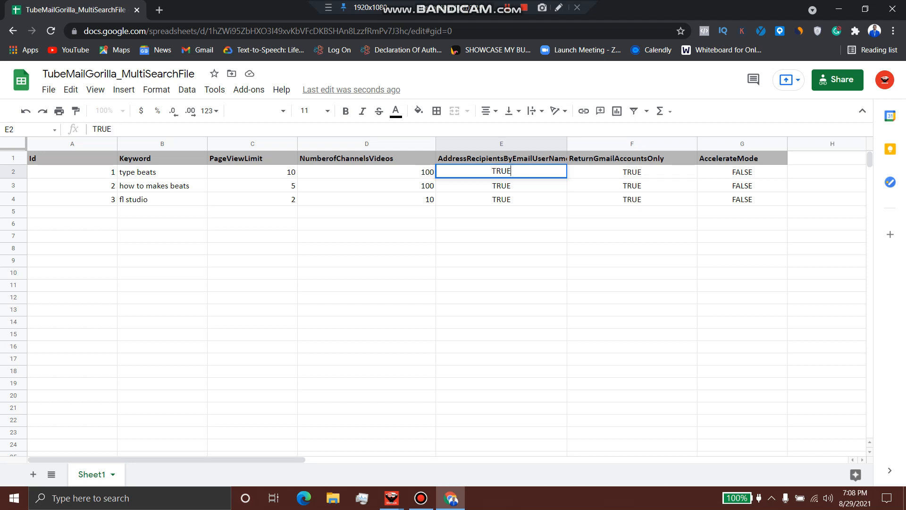
pyautogui.press('Return')
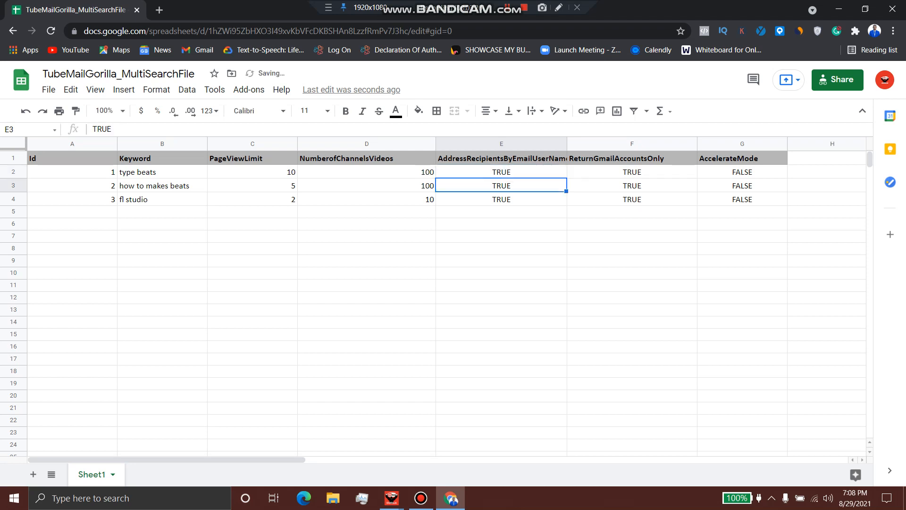
# Enter a sample e-mail address in E8, then clear it and reselect E2:E4
pyautogui.click(501, 248)
pyautogui.press('Return')
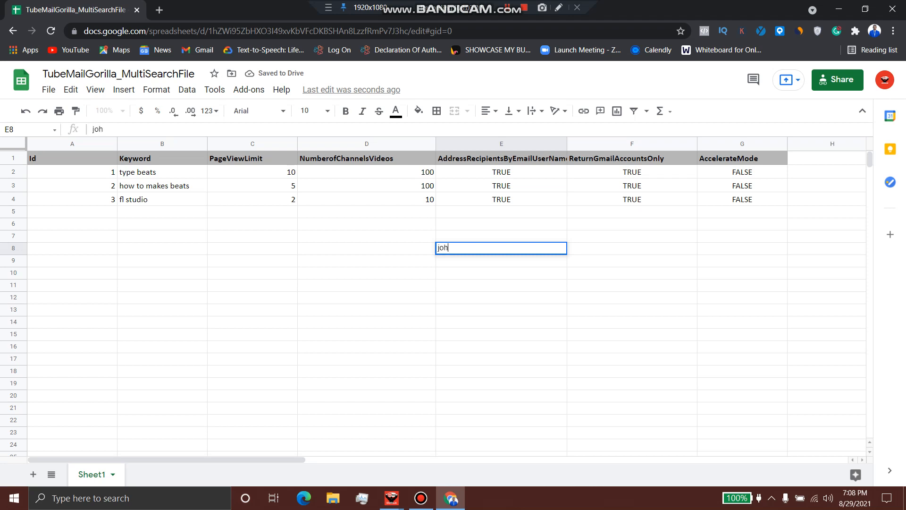
pyautogui.moveTo(473, 248)
pyautogui.mouseDown()
pyautogui.moveTo(429, 239)
pyautogui.moveTo(465, 261)
pyautogui.mouseUp()
pyautogui.hotkey('ctrl', 'c')
pyautogui.click(466, 261)
pyautogui.hotkey('ctrl', 'v')
pyautogui.click(465, 248)
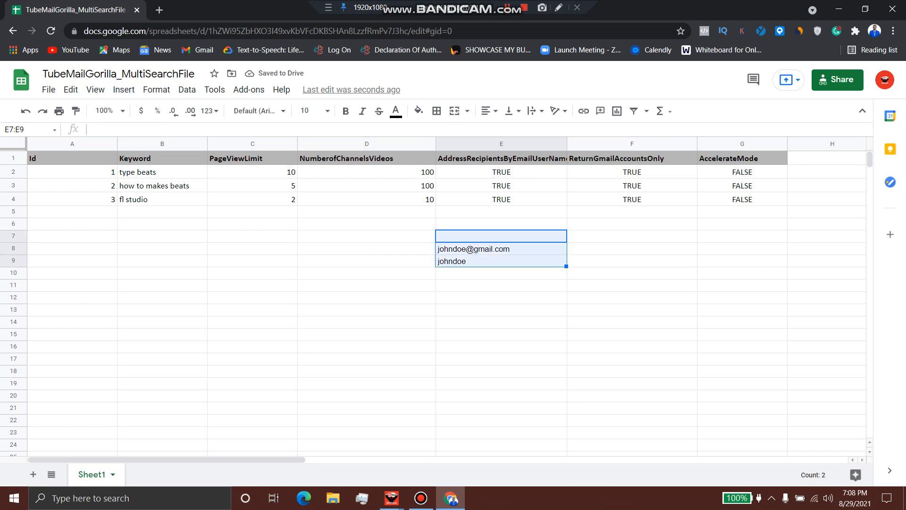
pyautogui.press('Delete')
pyautogui.click(501, 173)
pyautogui.moveTo(501, 172); pyautogui.dragTo(501, 199)
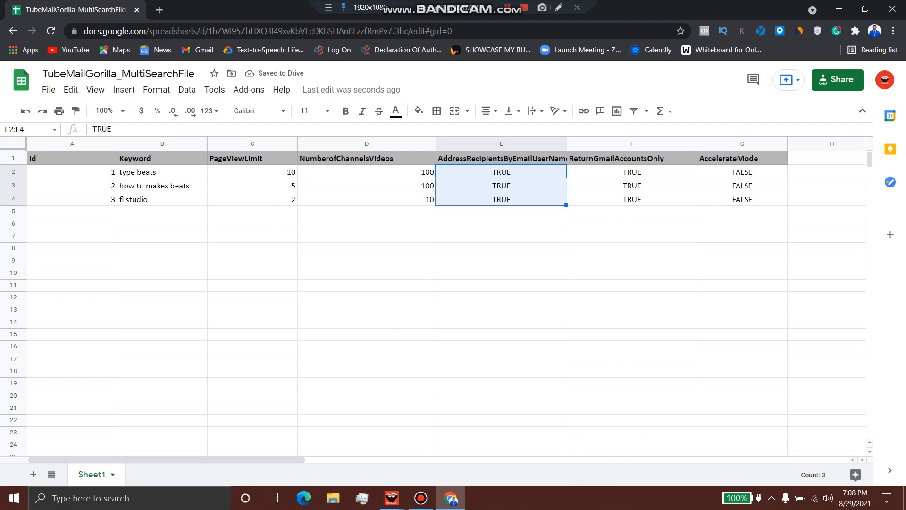
pyautogui.doubleClick(501, 171)
pyautogui.click(632, 172)
pyautogui.doubleClick(632, 172)
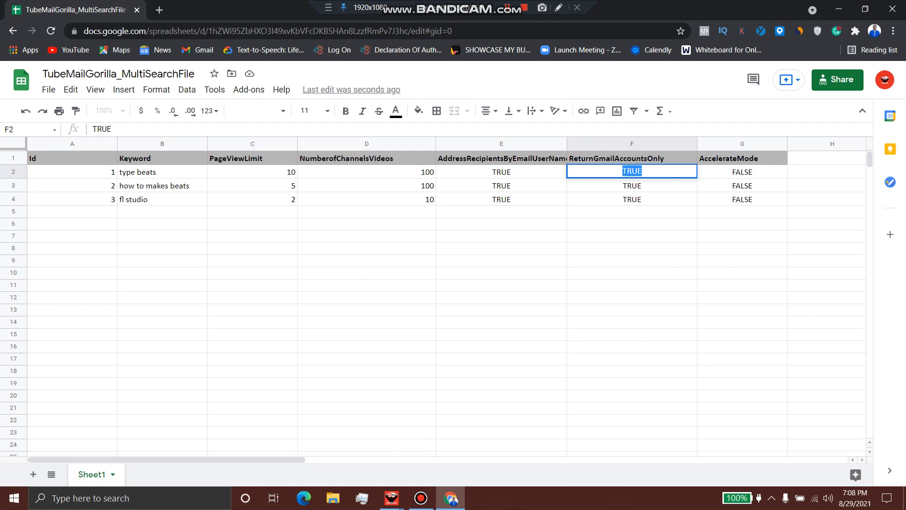
pyautogui.write('FALSE')
pyautogui.press('Return')
pyautogui.write('FALSE')
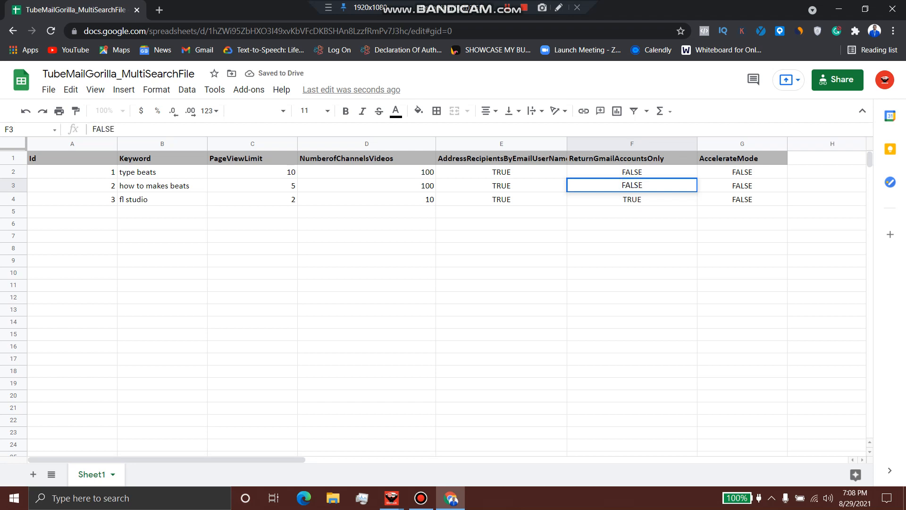
pyautogui.press('Return')
pyautogui.write('FALSE')
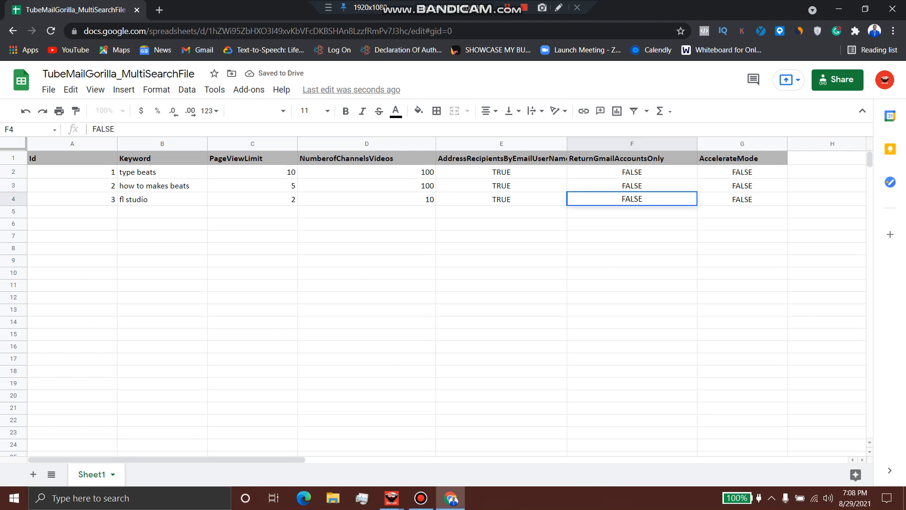
pyautogui.press('Return')
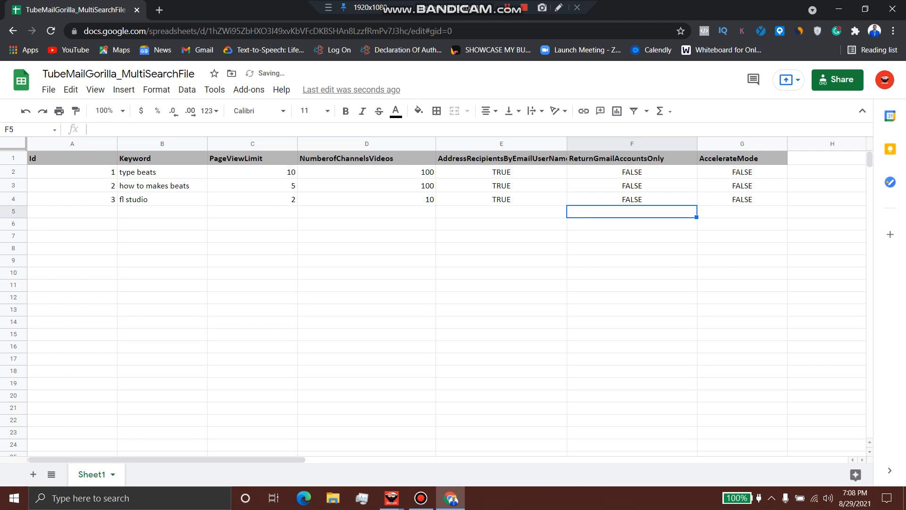
pyautogui.moveTo(742, 172); pyautogui.dragTo(742, 199)
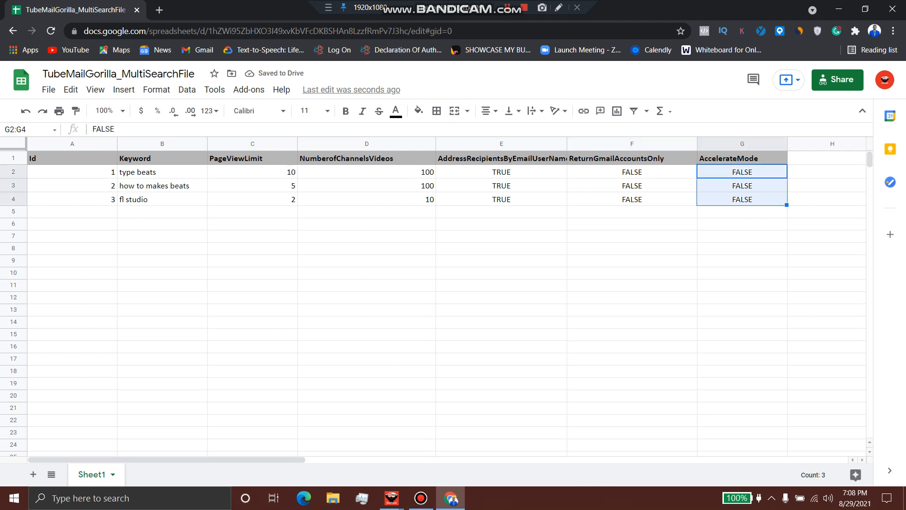
pyautogui.moveTo(742, 172); pyautogui.dragTo(742, 200)
pyautogui.click(742, 171)
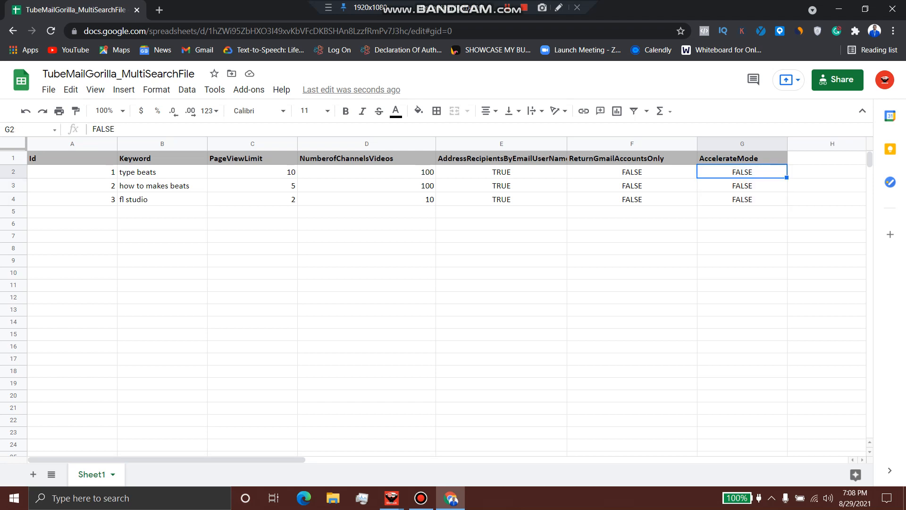
pyautogui.moveTo(632, 172); pyautogui.dragTo(283, 200)
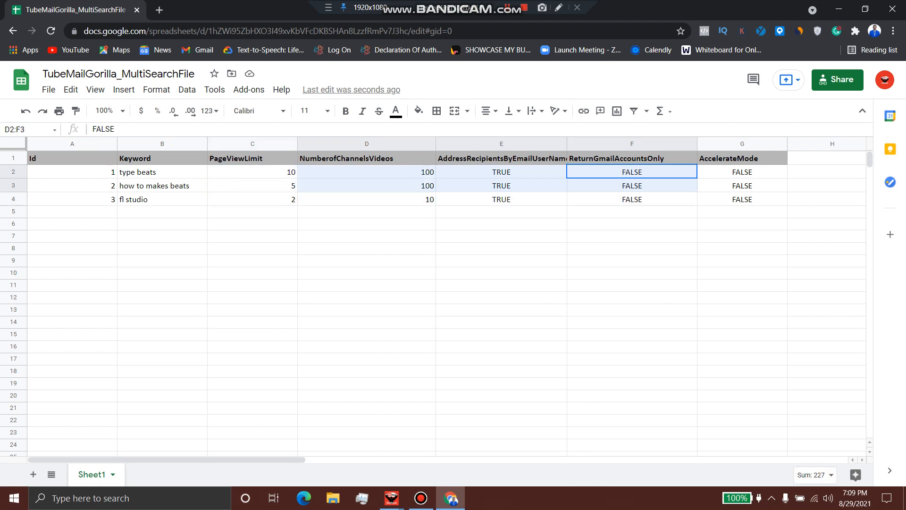
pyautogui.moveTo(284, 199)
pyautogui.mouseDown()
pyautogui.moveTo(283, 159)
pyautogui.moveTo(613, 161)
pyautogui.moveTo(614, 171)
pyautogui.moveTo(283, 172)
pyautogui.moveTo(284, 200)
pyautogui.mouseUp()
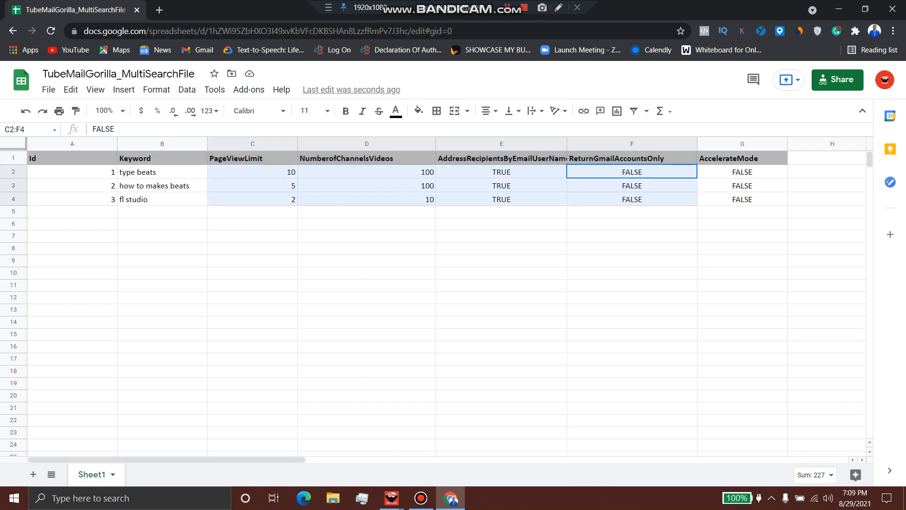
pyautogui.moveTo(162, 172); pyautogui.dragTo(162, 199)
pyautogui.moveTo(253, 158); pyautogui.dragTo(632, 199)
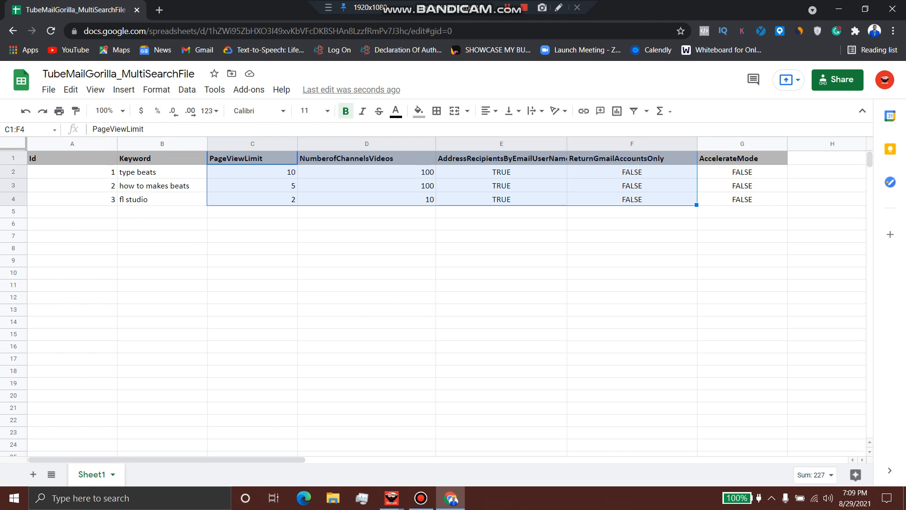
# Change E2, E3 and E4 in AddressRecipientsByEmailUserName from TRUE to FALSE
pyautogui.click(502, 199)
pyautogui.moveTo(501, 172); pyautogui.dragTo(502, 199)
pyautogui.click(502, 172)
pyautogui.write('FAL')
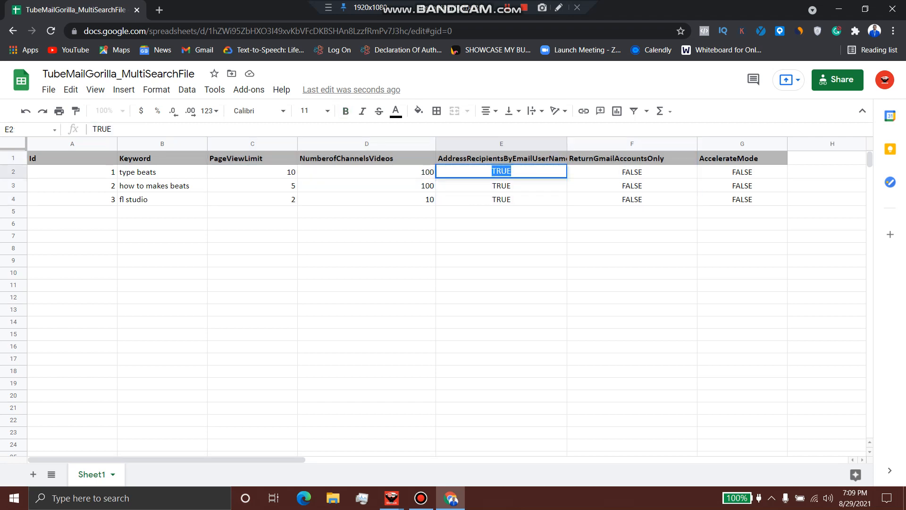
pyautogui.write('SE')
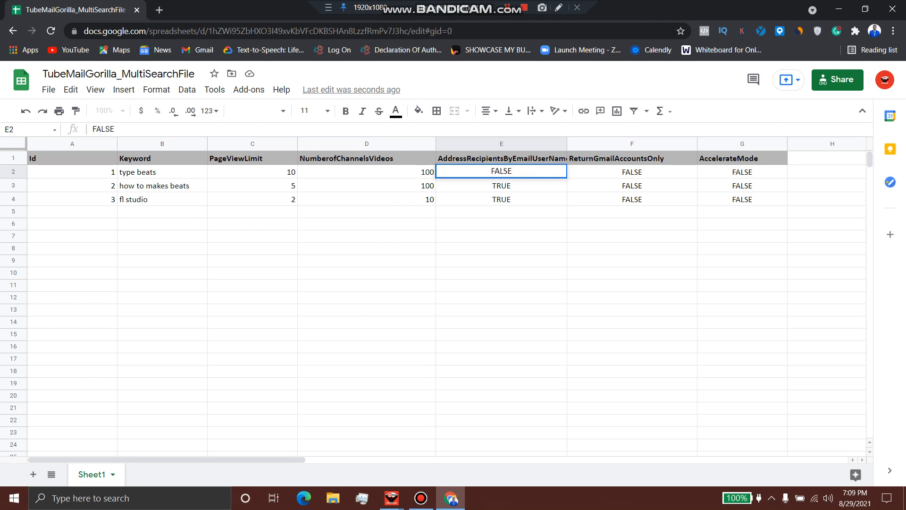
pyautogui.press('Return')
pyautogui.write('FALSE')
pyautogui.press('Return')
pyautogui.write('FAS')
pyautogui.press('BackSpace')
pyautogui.write('LSE')
pyautogui.press('Return')
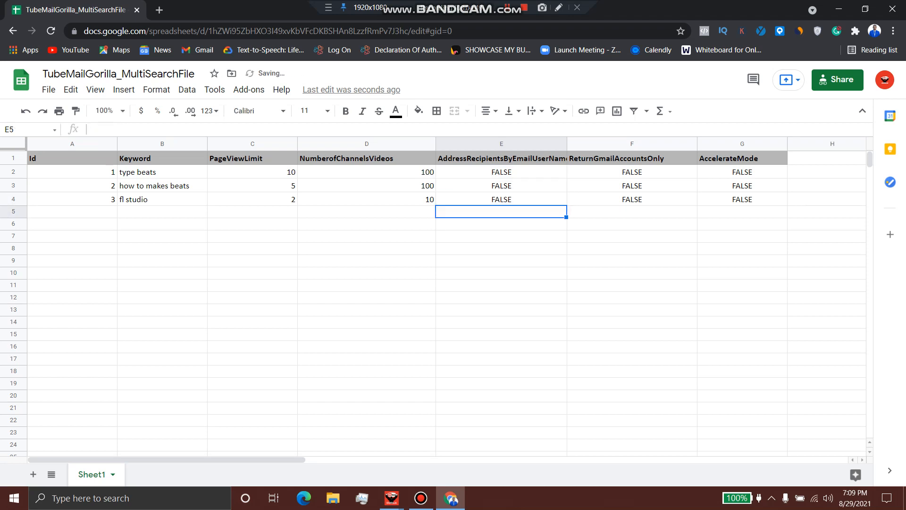
pyautogui.moveTo(501, 172); pyautogui.dragTo(501, 200)
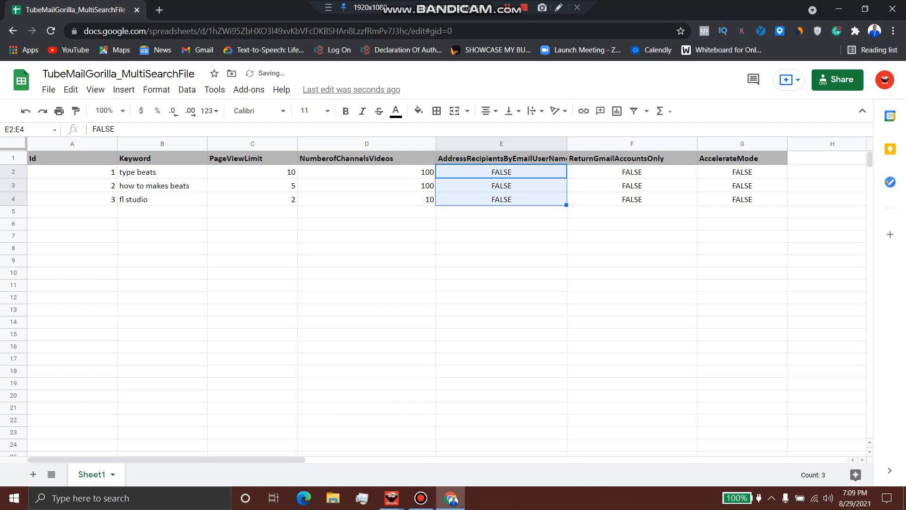
pyautogui.click(502, 211)
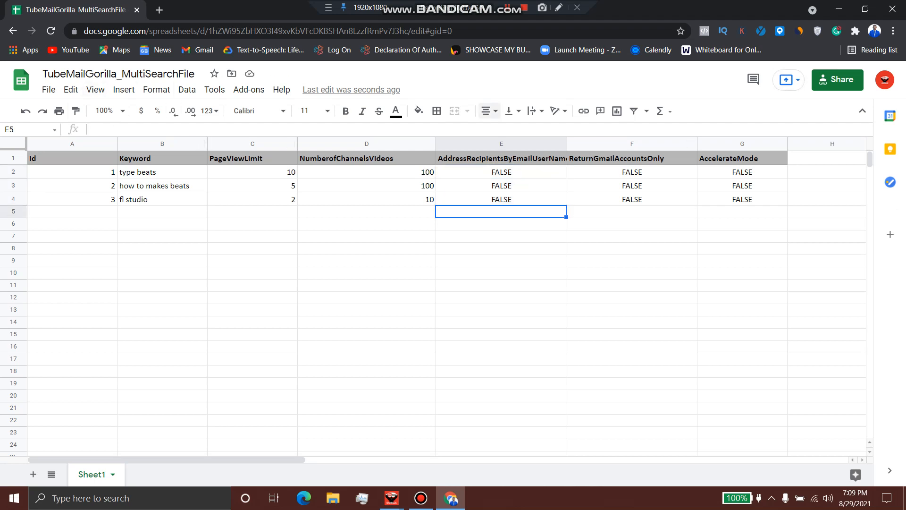
pyautogui.click(162, 199)
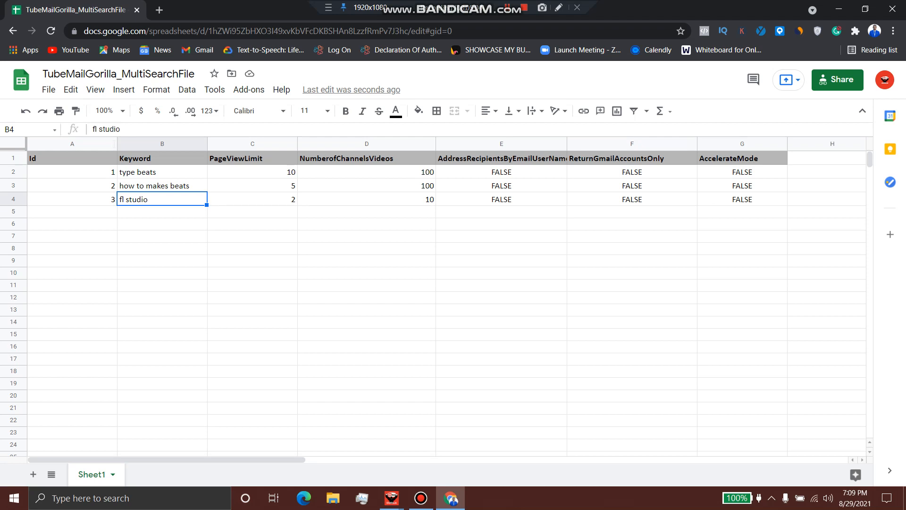
# Make a copy of the spreadsheet under the default name 'Copy of TubeMailGorilla_MultiSearchFile'
pyautogui.click(48, 89)
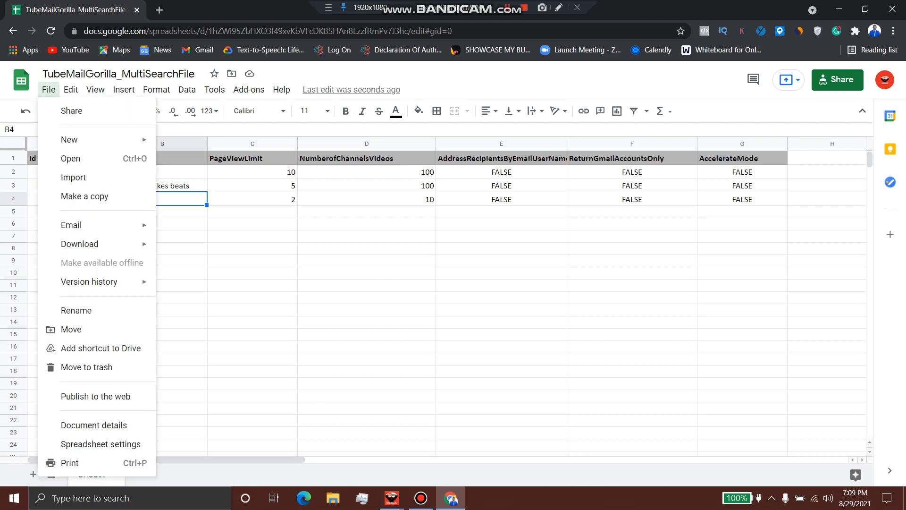
pyautogui.click(84, 196)
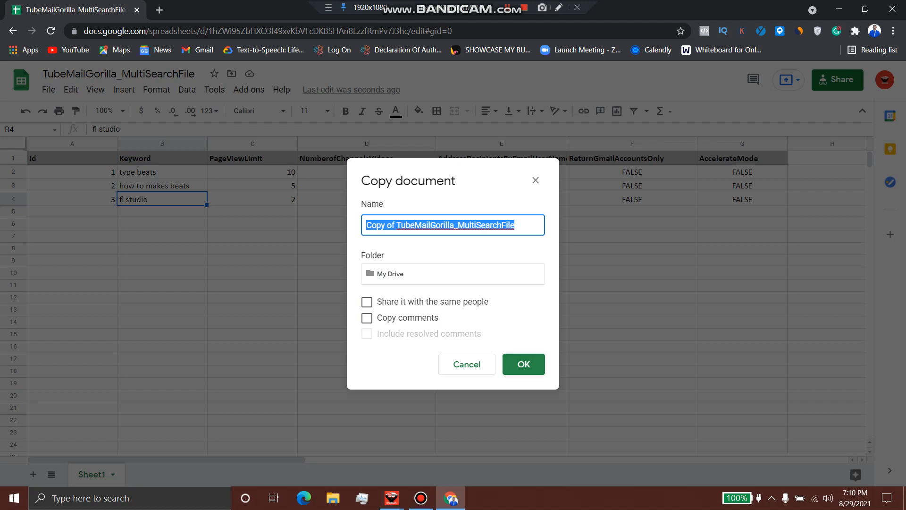
pyautogui.click(523, 364)
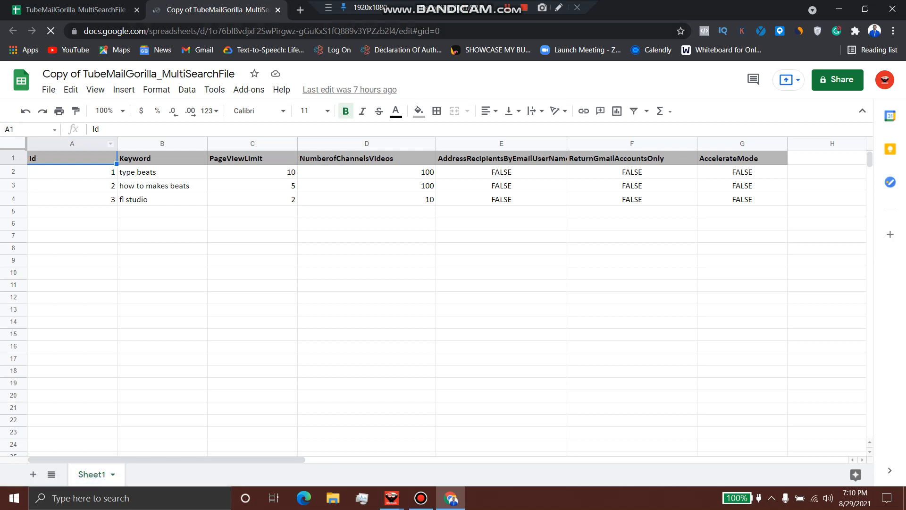
# Download the copied sheet as a Comma-separated values (.csv) file and review its columns
pyautogui.click(49, 90)
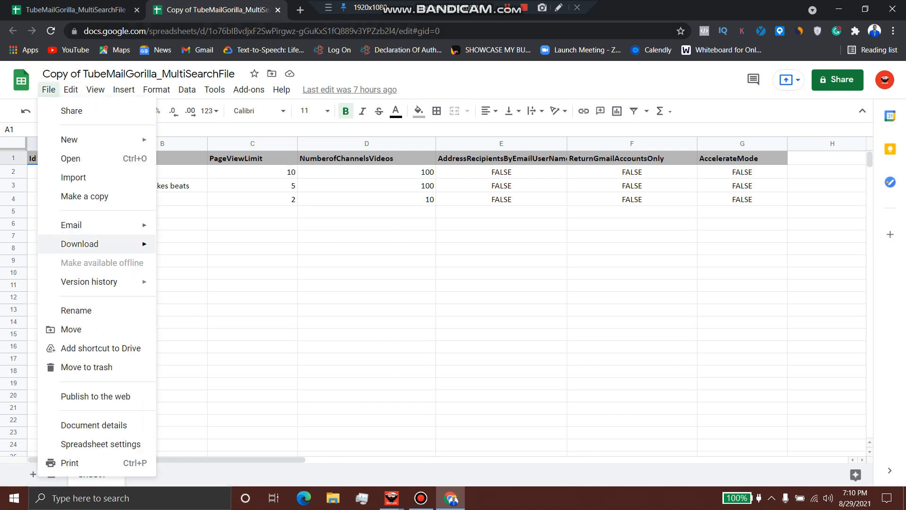
pyautogui.moveTo(79, 244)
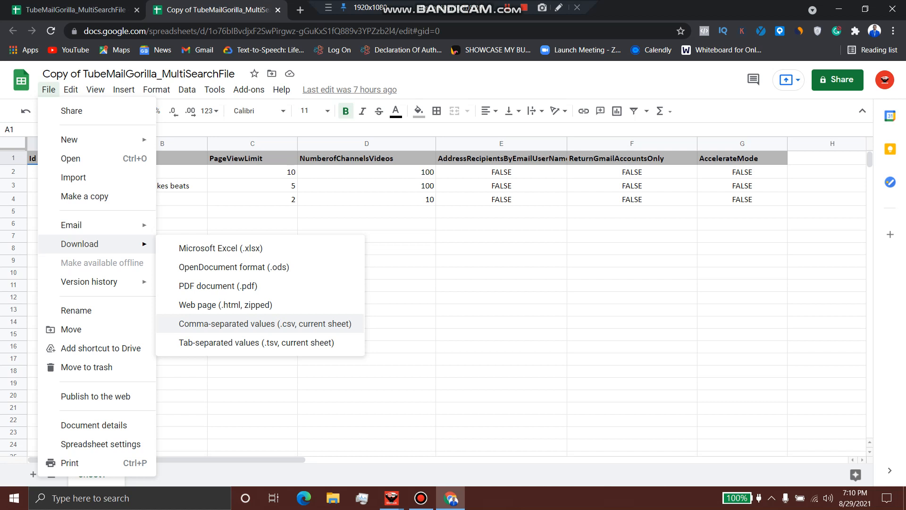
pyautogui.click(264, 323)
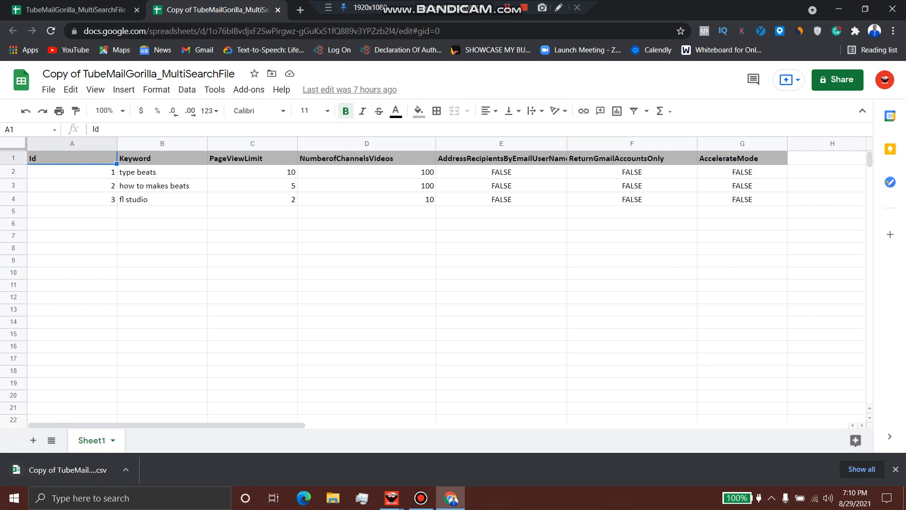
pyautogui.moveTo(162, 224); pyautogui.dragTo(162, 186)
pyautogui.click(162, 172)
pyautogui.moveTo(253, 173)
pyautogui.mouseDown()
pyautogui.moveTo(253, 199)
pyautogui.moveTo(253, 186)
pyautogui.mouseUp()
pyautogui.moveTo(367, 172); pyautogui.dragTo(366, 199)
pyautogui.click(501, 223)
pyautogui.moveTo(501, 173); pyautogui.dragTo(742, 199)
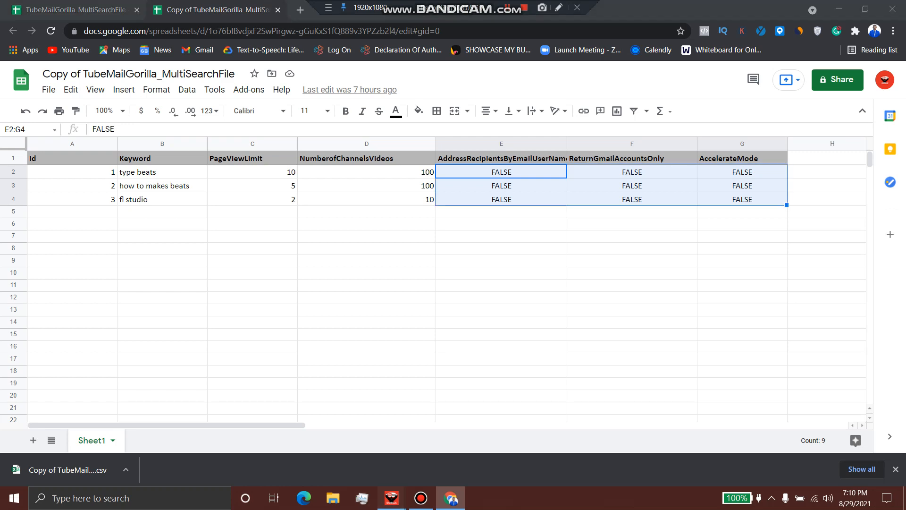
# Bring the TubeMail Gorilla window back to the front
pyautogui.click(392, 498)
pyautogui.click(456, 443)
pyautogui.click(839, 9)
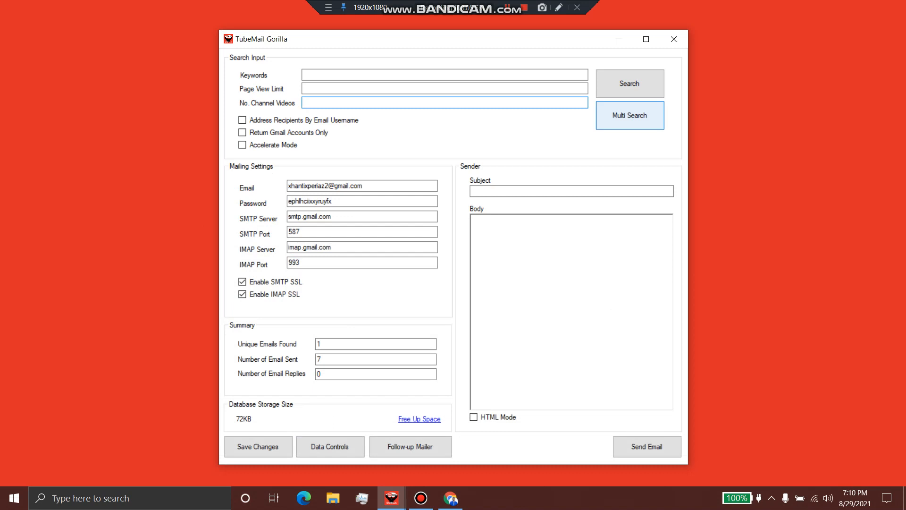
# Load the Copy of TubeMailGorilla_MultiSearchFile CSV from Downloads into Multi Search
pyautogui.click(629, 115)
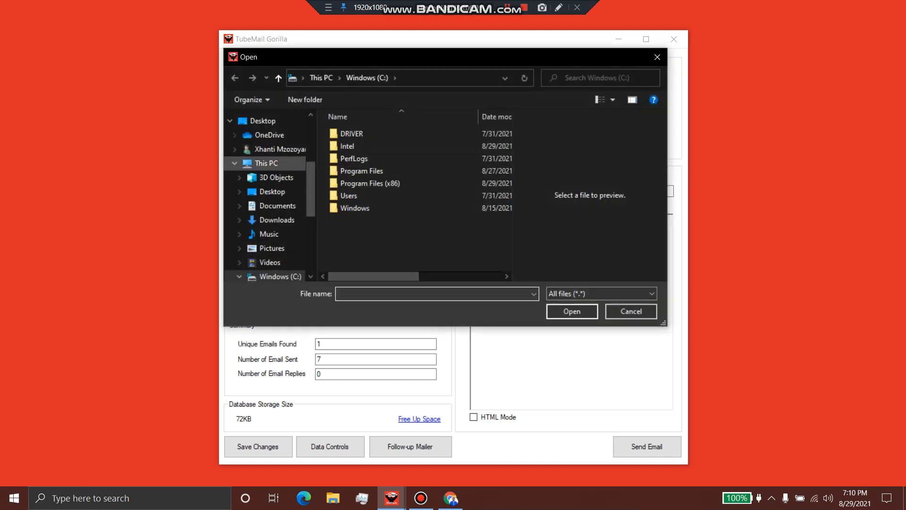
pyautogui.click(277, 220)
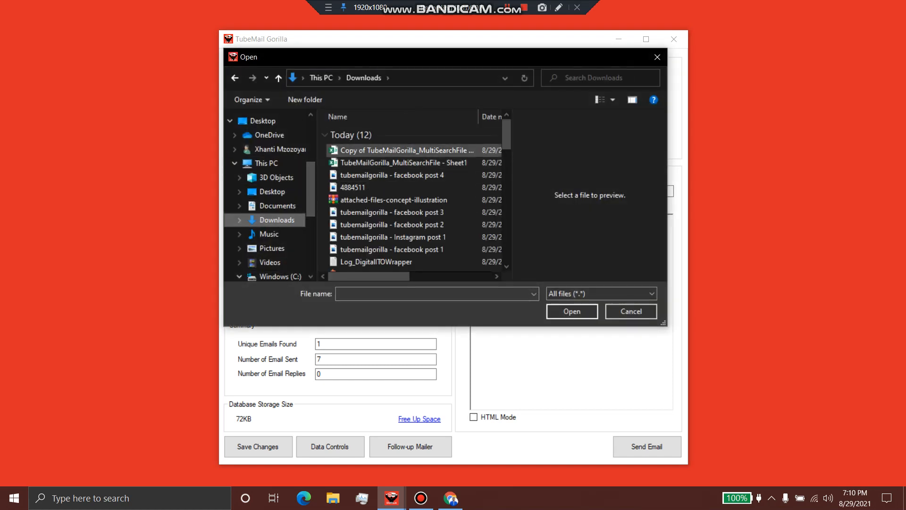
pyautogui.click(407, 150)
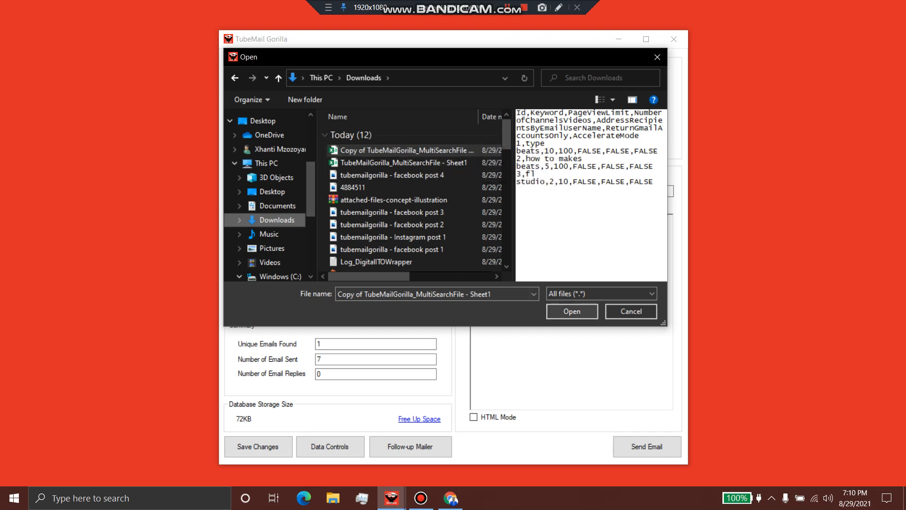
pyautogui.click(571, 311)
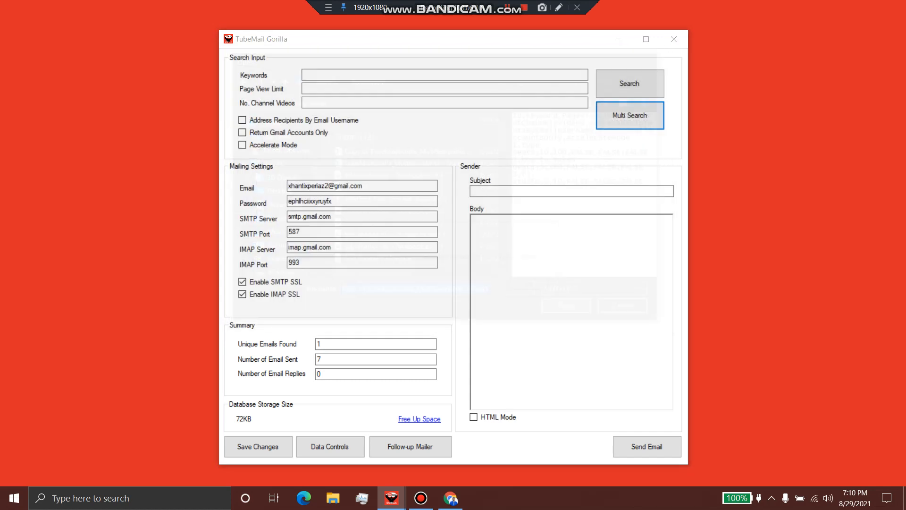
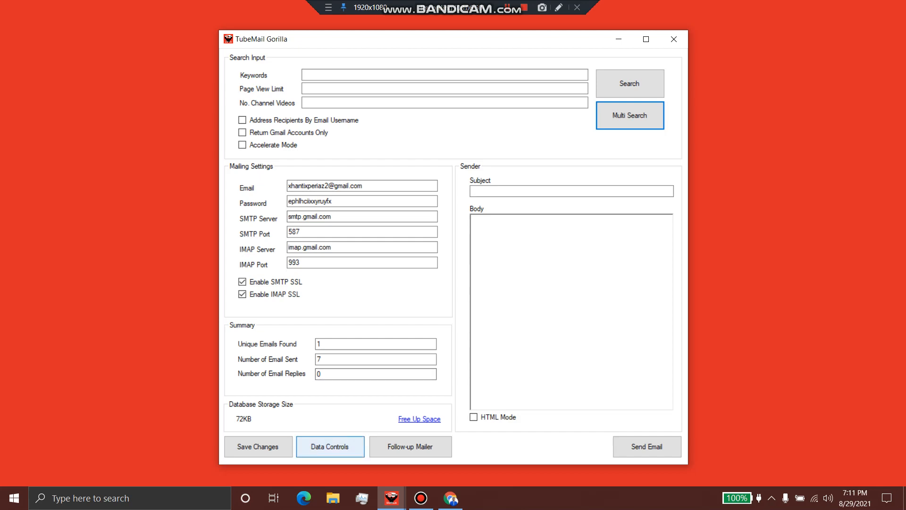
pyautogui.click(330, 447)
pyautogui.moveTo(283, 323)
pyautogui.mouseDown()
pyautogui.moveTo(385, 322)
pyautogui.moveTo(282, 322)
pyautogui.mouseUp()
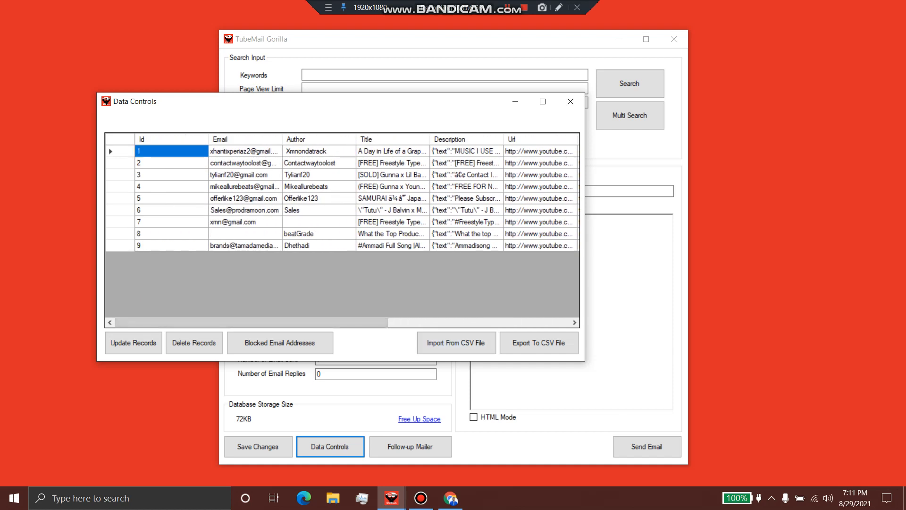
pyautogui.moveTo(283, 323)
pyautogui.mouseDown()
pyautogui.moveTo(400, 323)
pyautogui.moveTo(283, 322)
pyautogui.mouseUp()
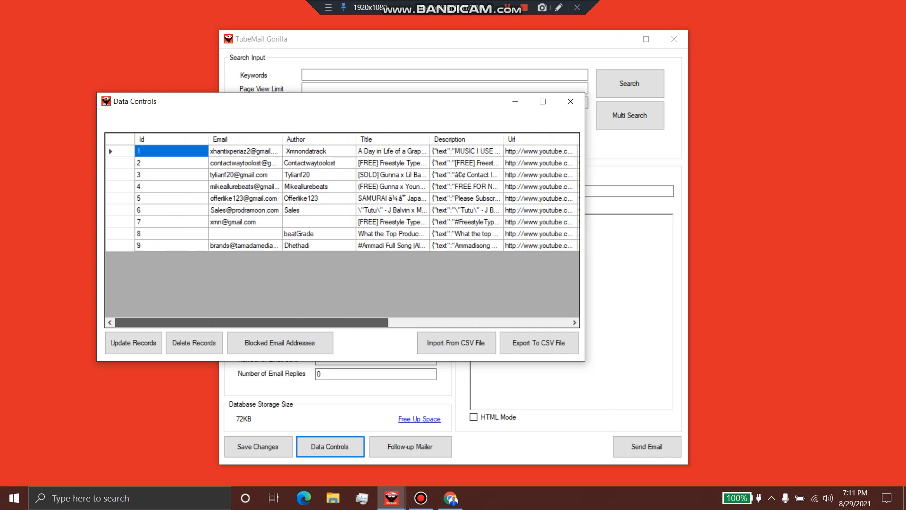
pyautogui.click(570, 101)
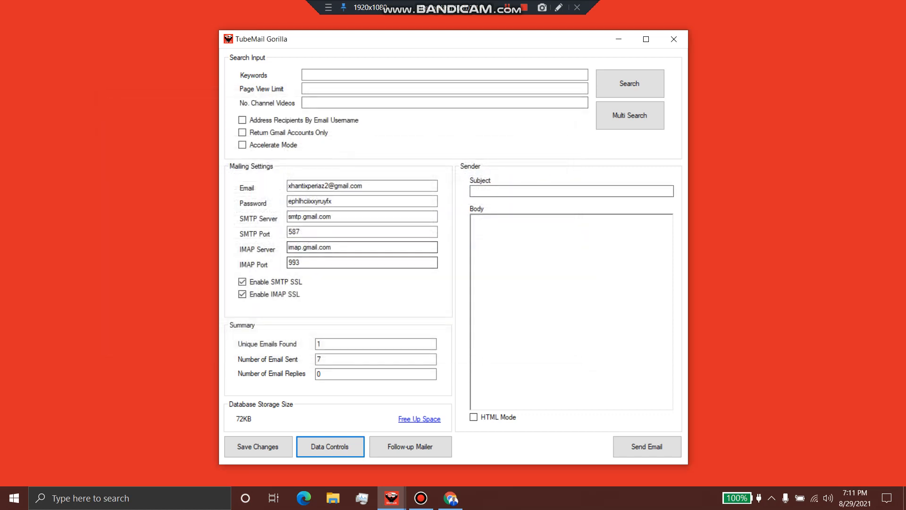